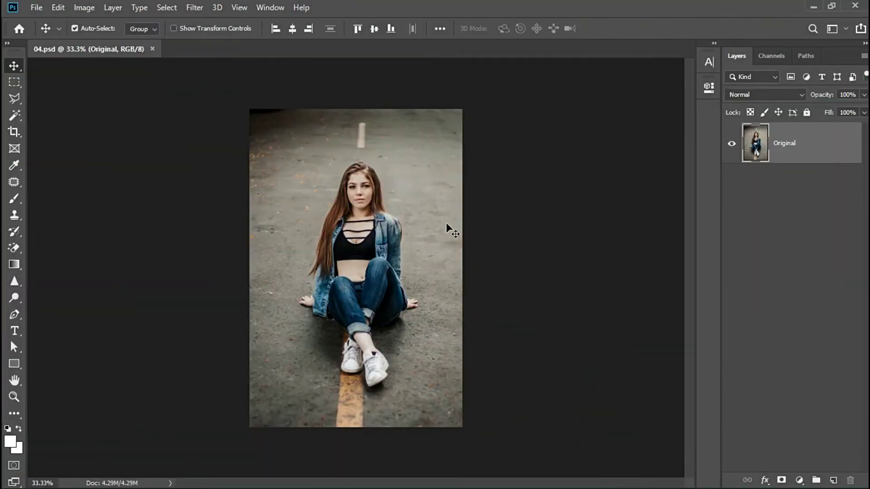
Select the Rectangle Tool from the toolbar's shape flyout
left_click(16, 363)
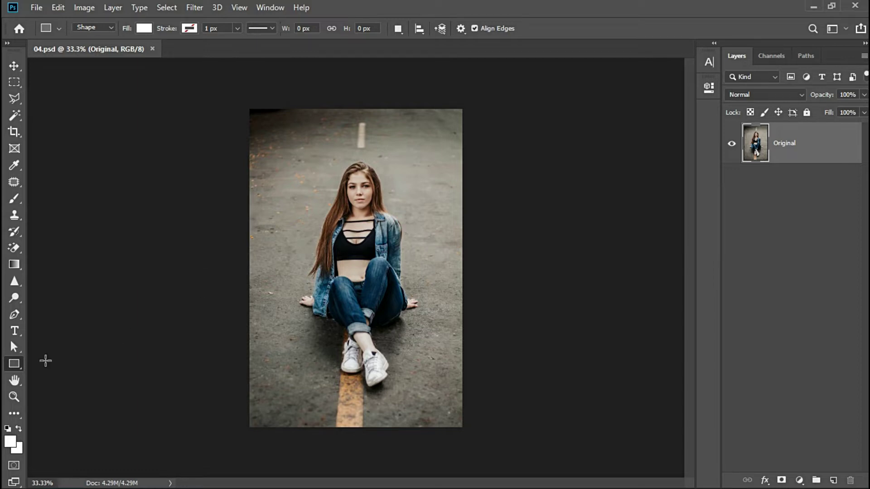
right_click(15, 364)
Draw a thin white rectangle, stretch it past the photo's top and bottom, and shift it right
left_click(69, 363)
left_click_drag(286, 140, 293, 372)
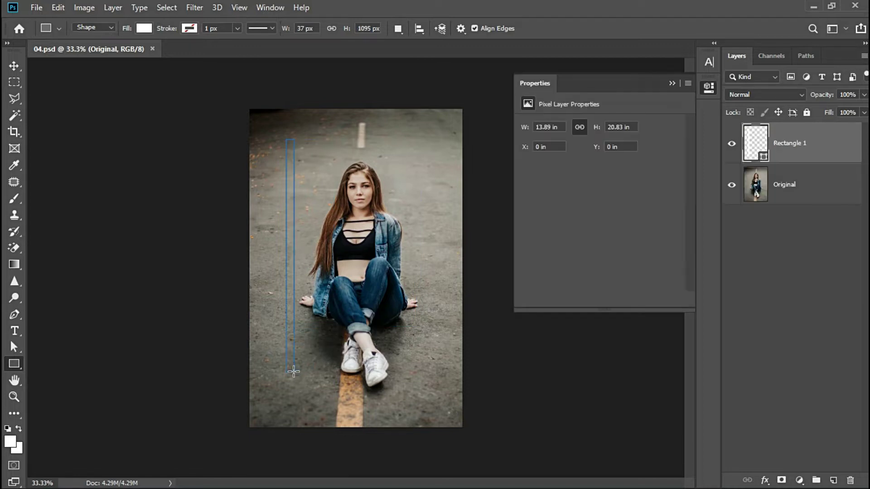
key("ctrl+minus")
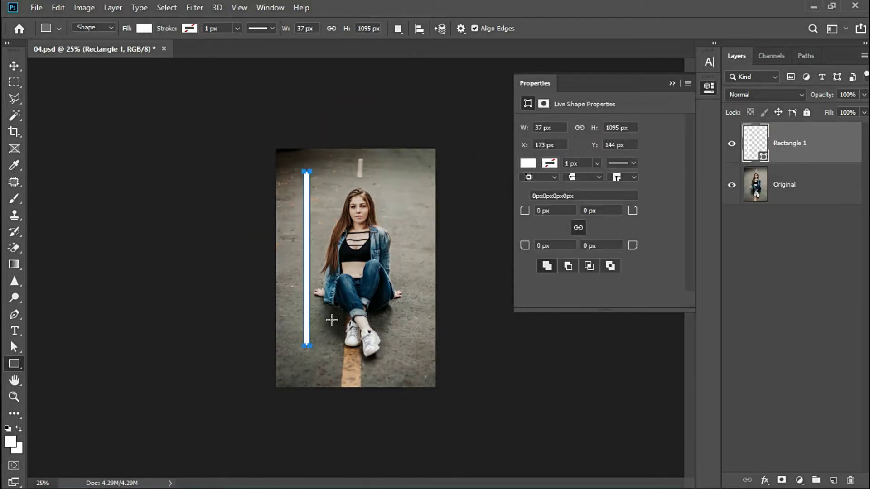
key("ctrl+t")
left_click_drag(307, 172, 309, 106)
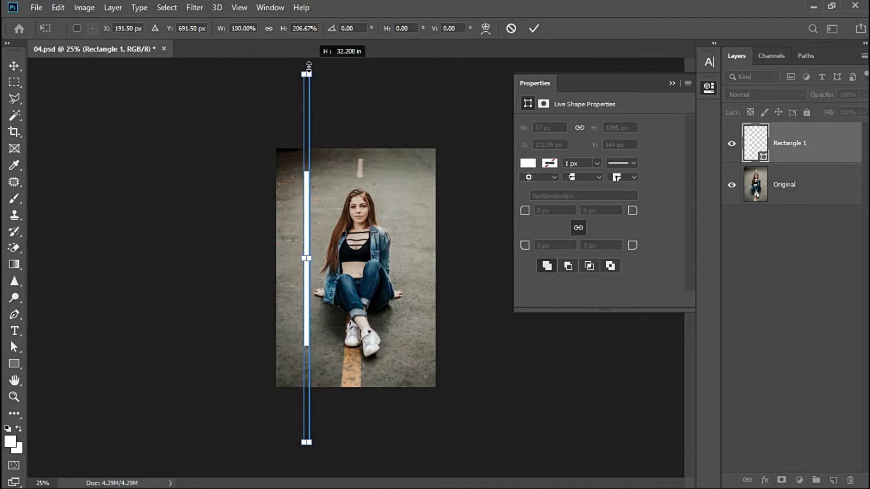
mouse_move(311, 259)
left_mouse_down()
mouse_move(403, 247)
mouse_move(337, 248)
left_mouse_up()
key("Return")
left_click(672, 84)
key("v")
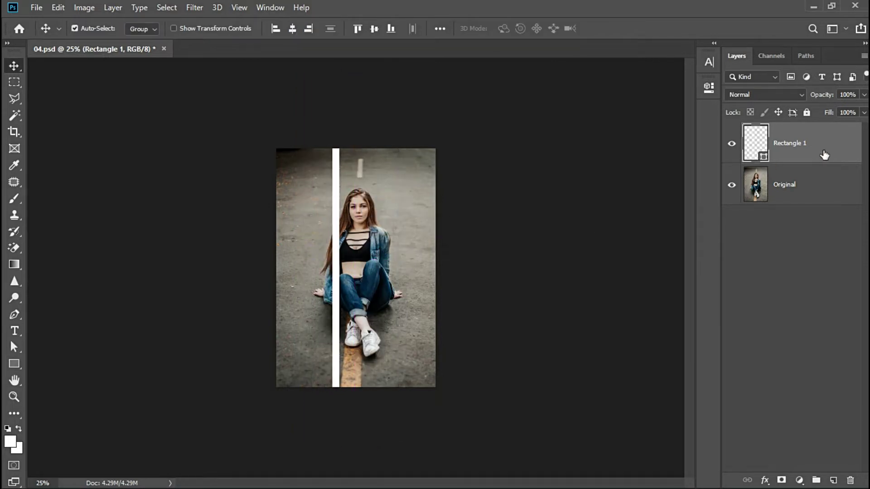
Duplicate the bar, hide the original, and rotate the copy into a diagonal streak
key("ctrl+j")
left_click(731, 185)
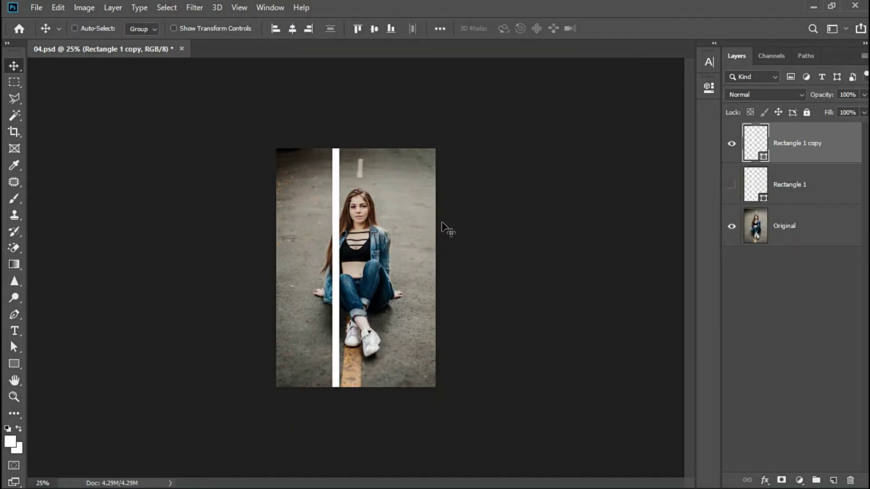
key("ctrl+t")
left_click_drag(482, 151, 497, 161)
left_click_drag(373, 228, 412, 256)
key("Return")
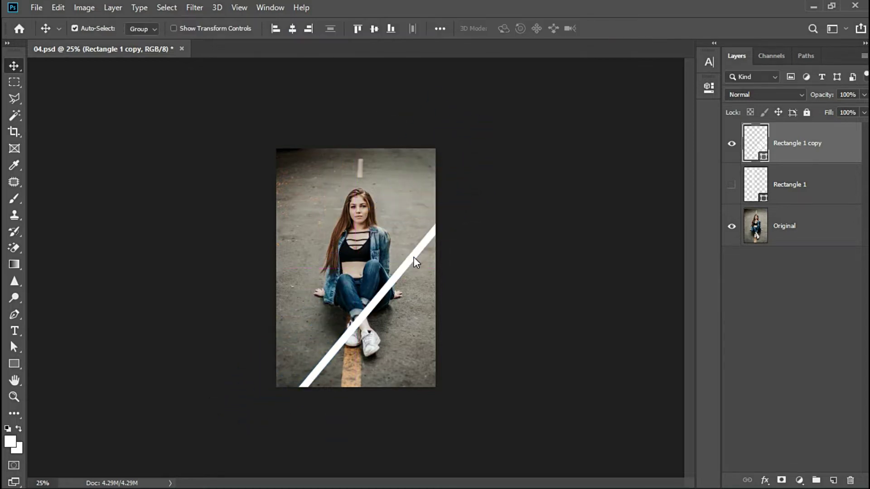
Duplicate the diagonal streak and rotate the copy the opposite way to form an X
key("ctrl+j")
key("ctrl+t")
mouse_move(530, 161)
left_mouse_down()
mouse_move(334, 66)
mouse_move(305, 64)
left_mouse_up()
mouse_move(490, 273)
left_mouse_down()
mouse_move(434, 256)
mouse_move(418, 290)
left_mouse_up()
key("Return")
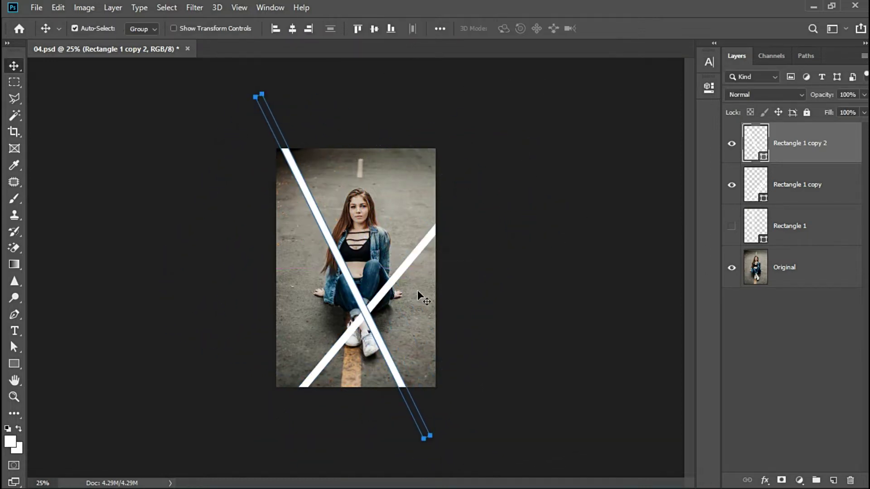
left_click(824, 226)
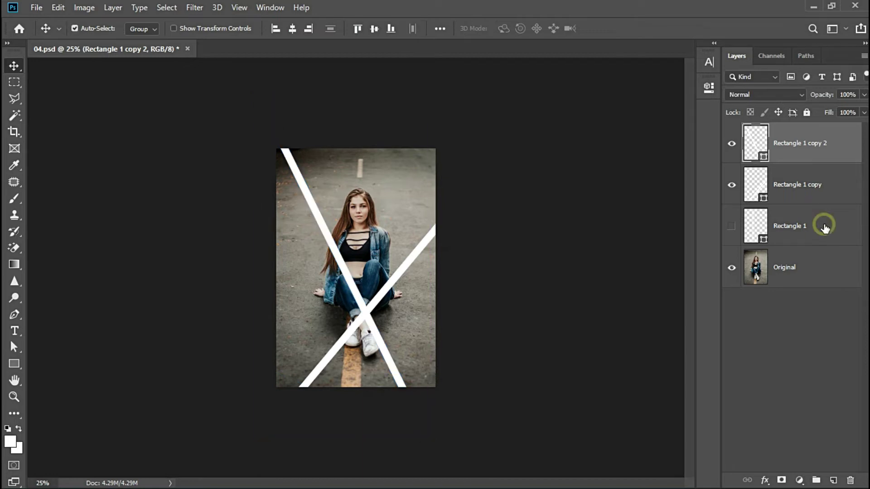
Duplicate the original bar and make it a thin line slanting shallowly across her chest
key("ctrl+j")
left_click(732, 226)
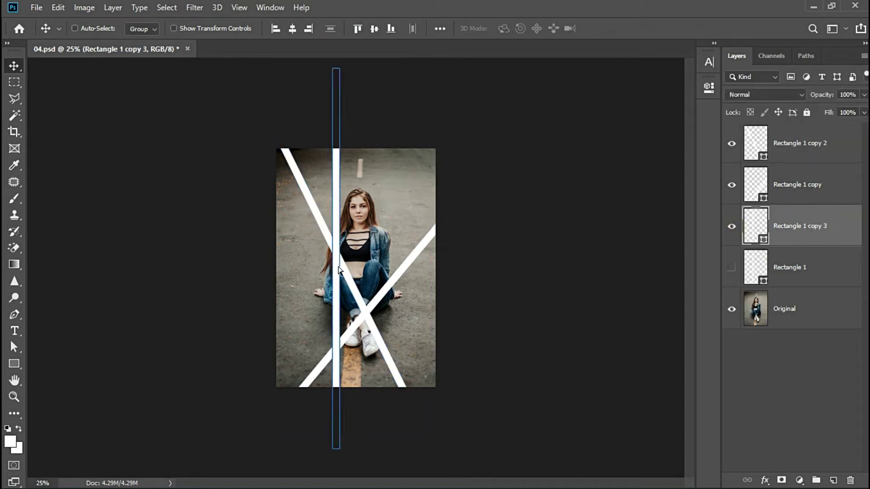
key("ctrl+plus")
key("ctrl+t")
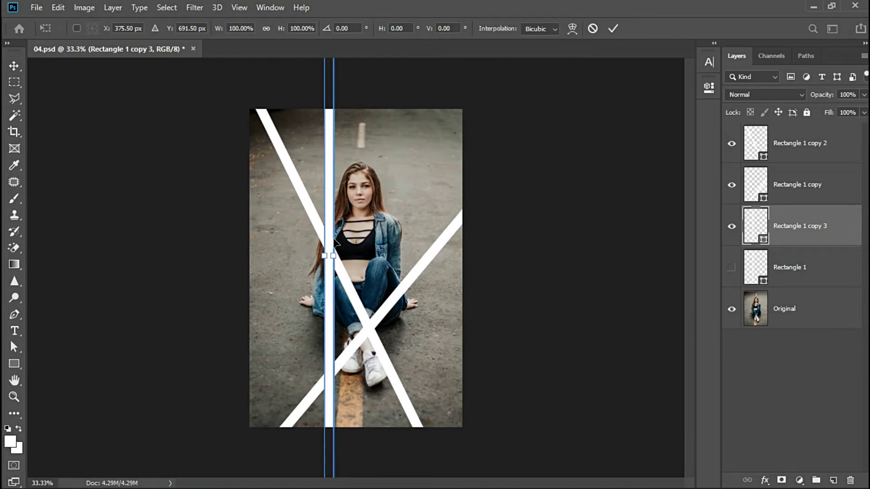
left_click_drag(334, 237, 328, 237)
key("Return")
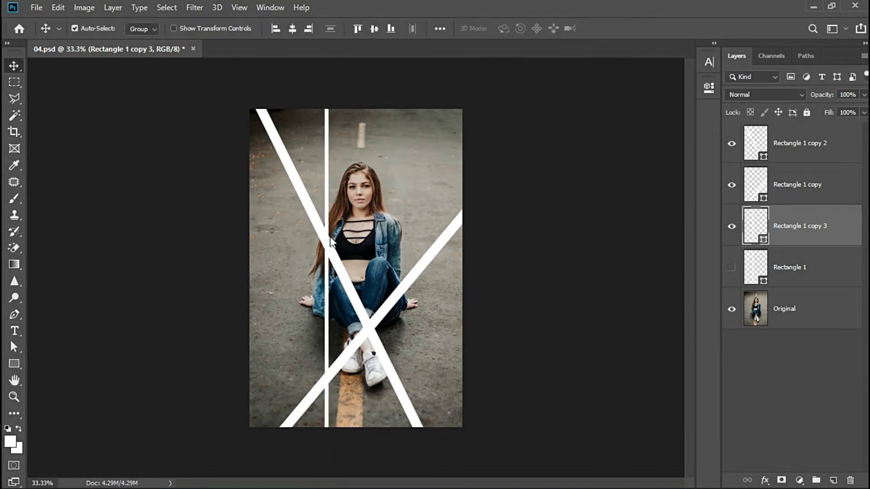
key("ctrl+t")
left_click_drag(333, 240, 382, 273)
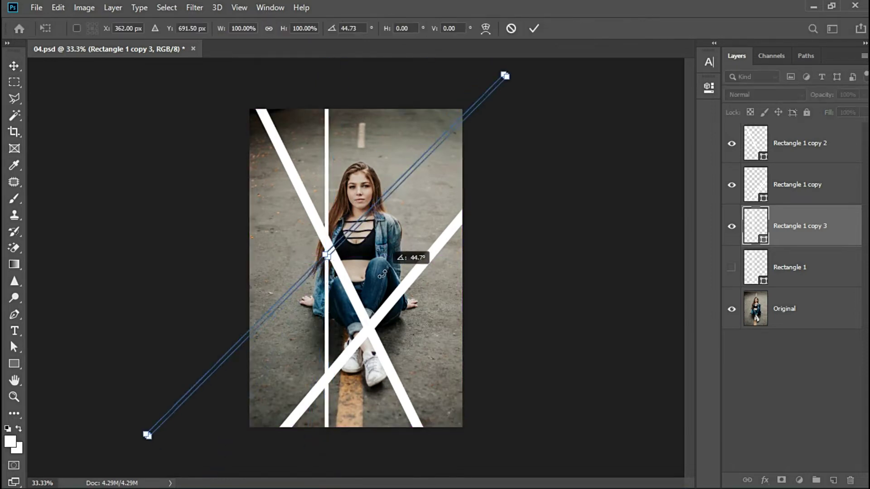
left_click_drag(402, 221, 456, 302)
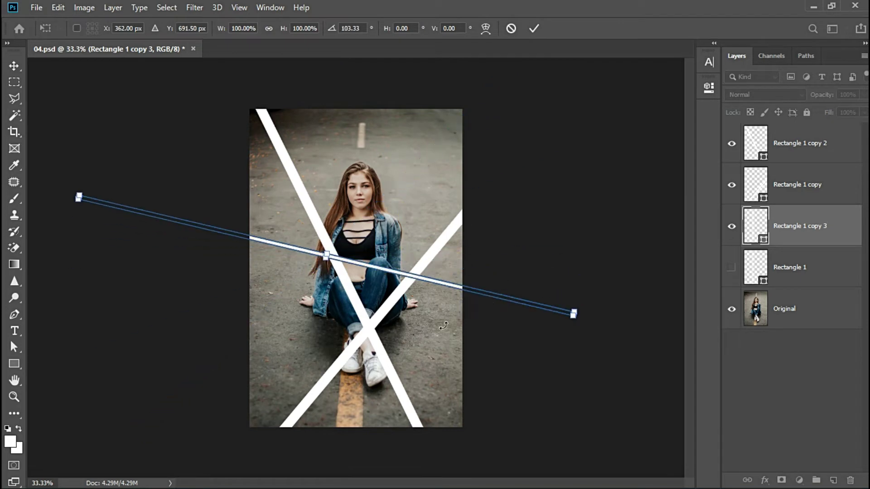
key("Return")
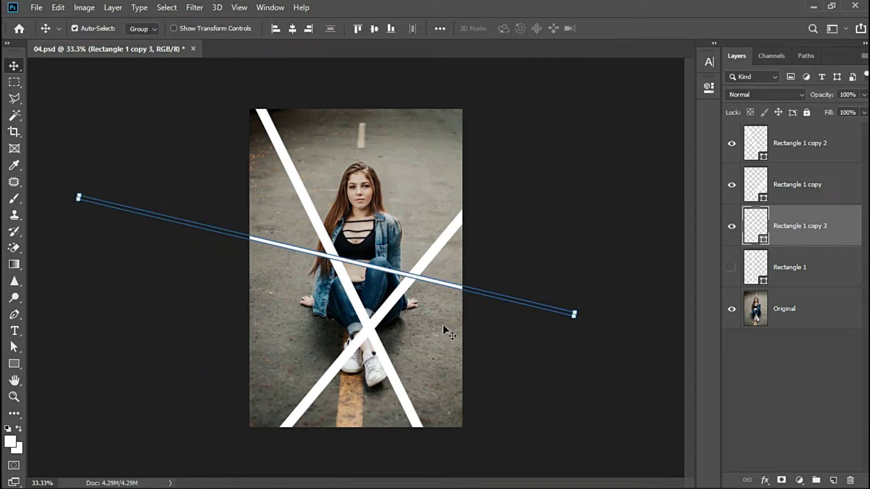
Duplicate the thin line and rotate the copy nearly vertical
key("ctrl+j")
key("ctrl+t")
mouse_move(583, 320)
left_mouse_down()
mouse_move(358, 81)
mouse_move(330, 93)
left_mouse_up()
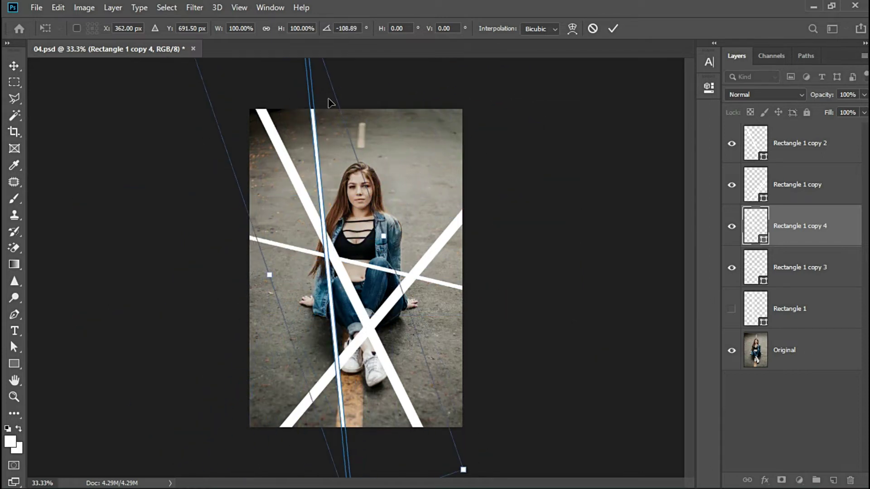
key("Return")
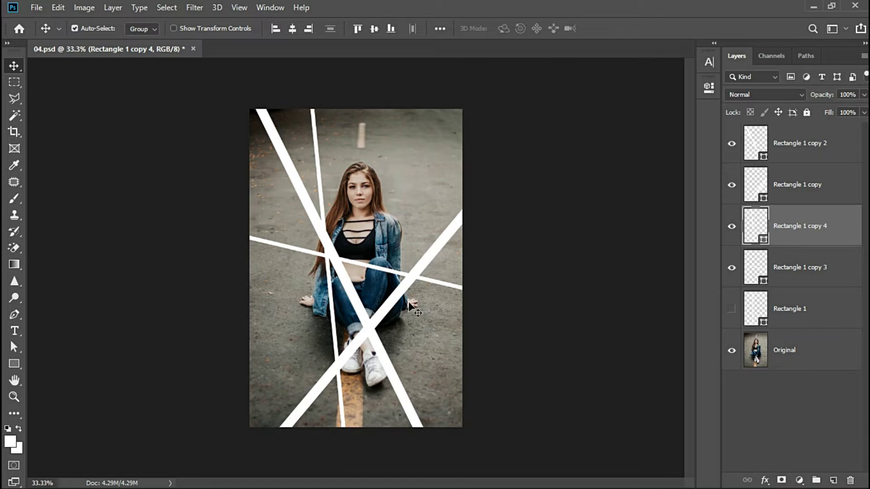
Duplicate the original bar into a wide band rotated to a steep diagonal
left_click(818, 309)
key("ctrl+j")
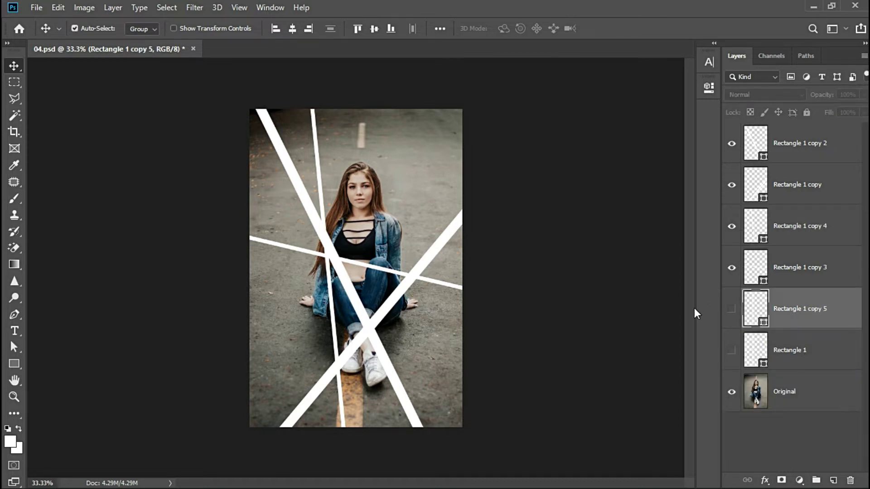
left_click(732, 309)
key("ctrl+t")
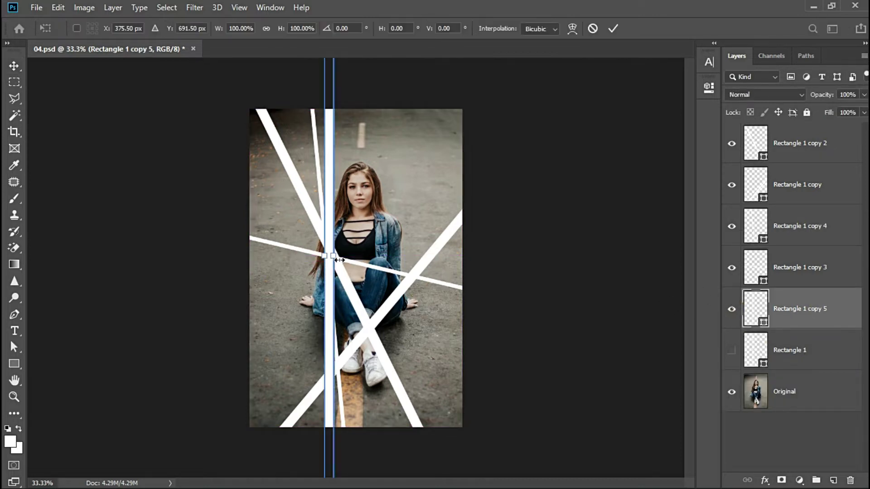
left_click_drag(334, 256, 392, 258)
key("Return")
key("ctrl+t")
left_click_drag(469, 236, 483, 307)
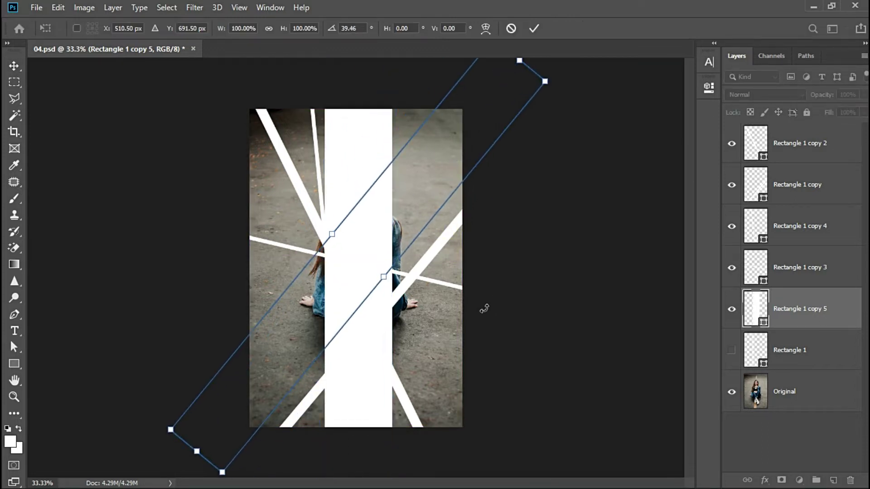
key("Return")
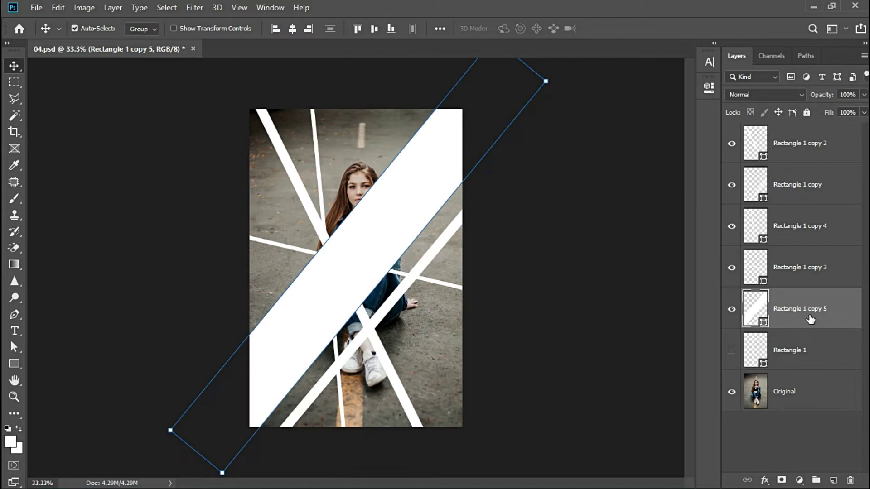
Set the wide band layer's opacity to 50%
left_click(865, 95)
left_click(828, 106)
key("Return")
type("50")
key("Return")
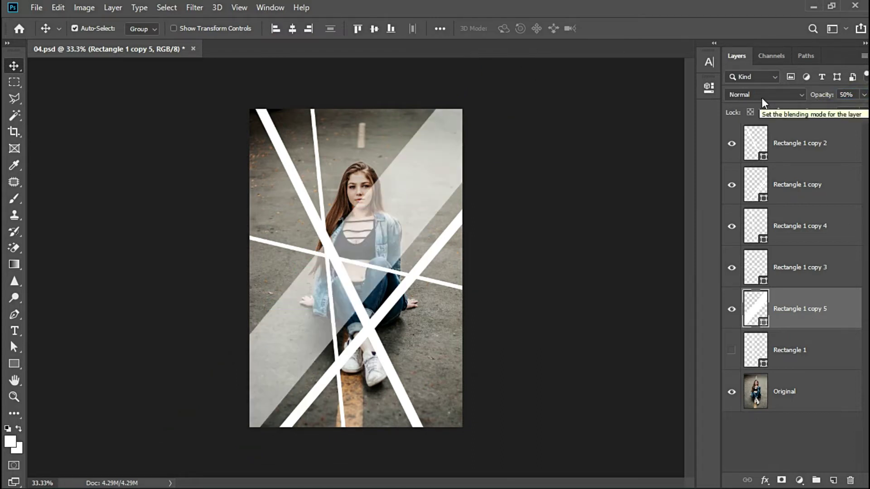
Add an orange Outer Glow to the Rectangle 1 copy streak through Blending Options
left_click(432, 254)
right_click(832, 189)
left_click(765, 18)
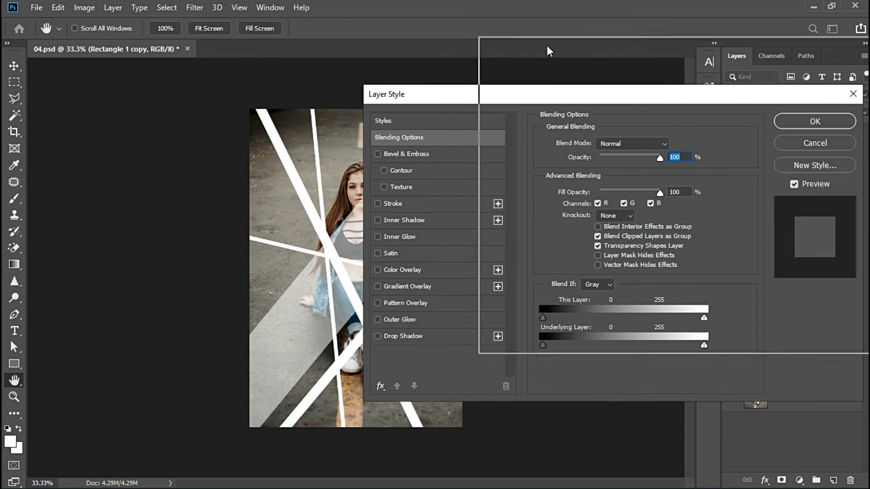
left_click_drag(432, 93, 527, 25)
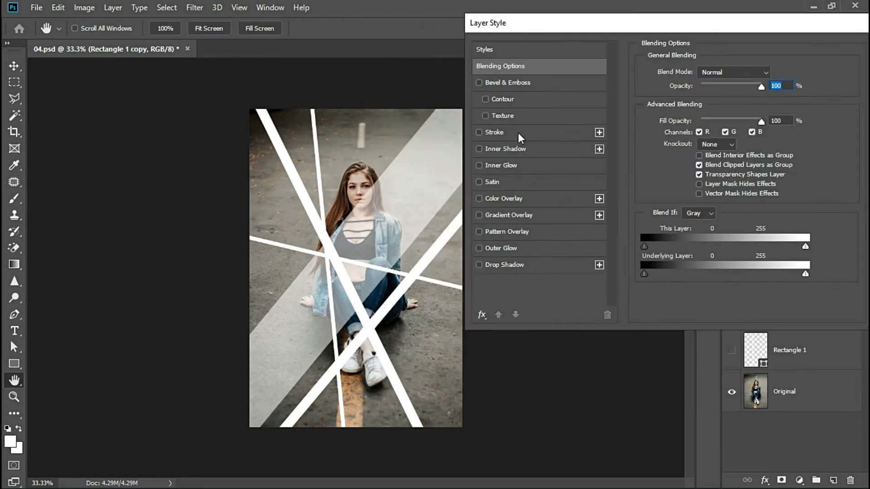
left_click(508, 247)
left_click_drag(505, 22, 563, 24)
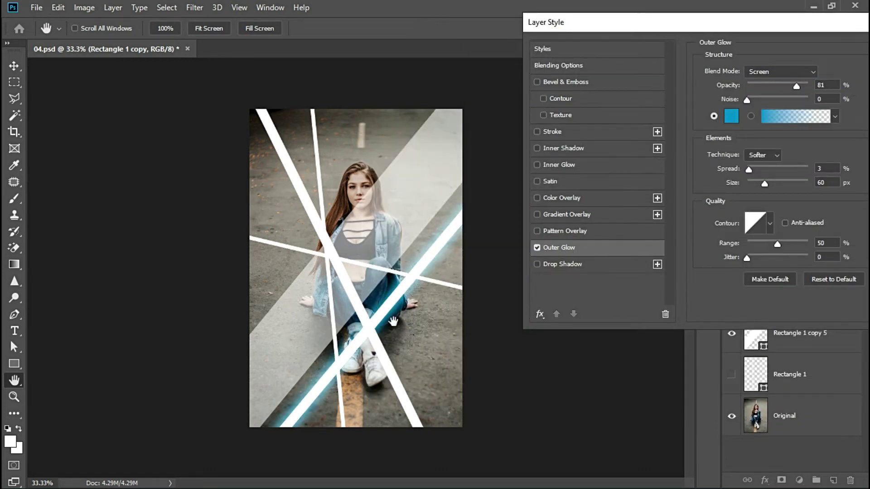
left_click(730, 114)
left_click(698, 211)
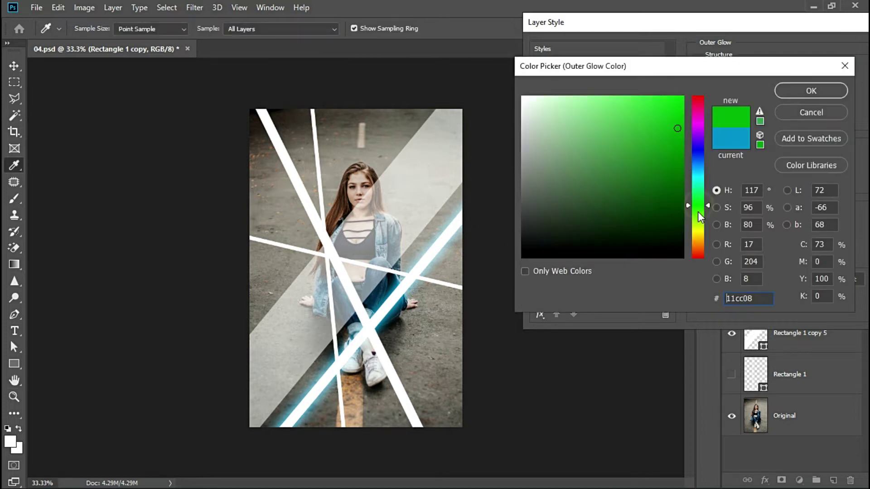
left_click_drag(697, 211, 701, 245)
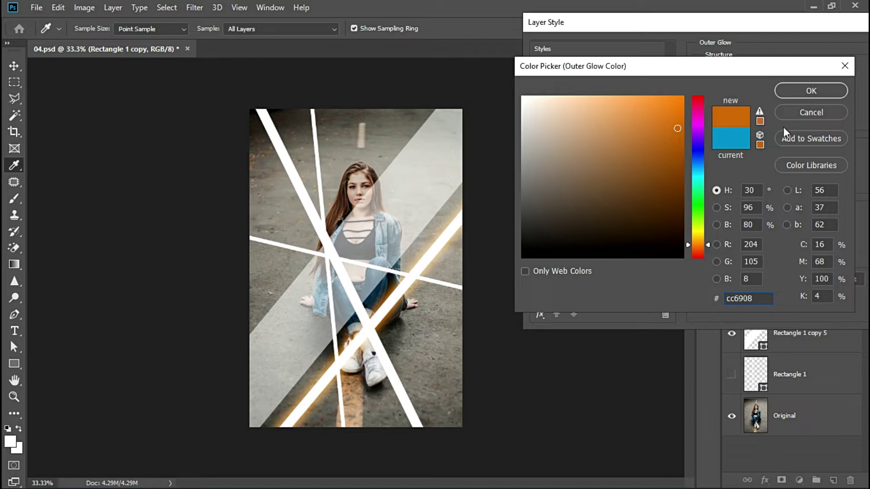
left_click(792, 91)
left_click(825, 53)
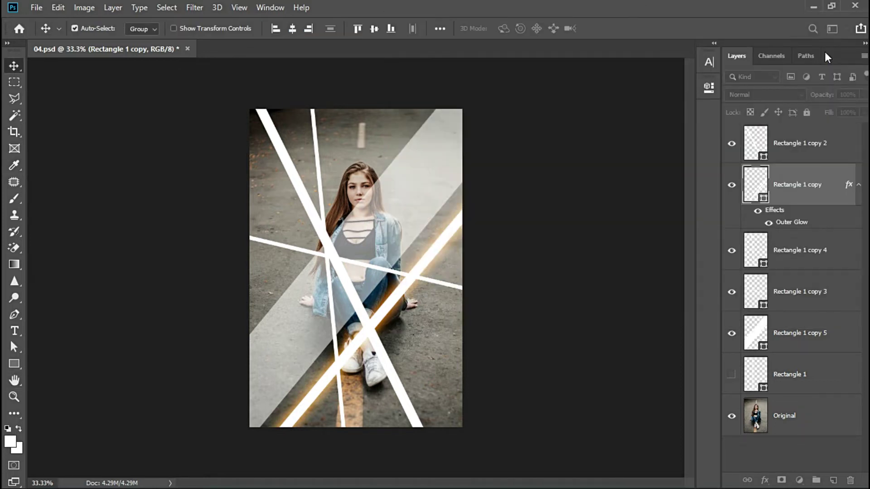
Copy the orange glow layer style and paste it onto Rectangle 1 copy 2 through copy 5
left_click(859, 184)
right_click(836, 179)
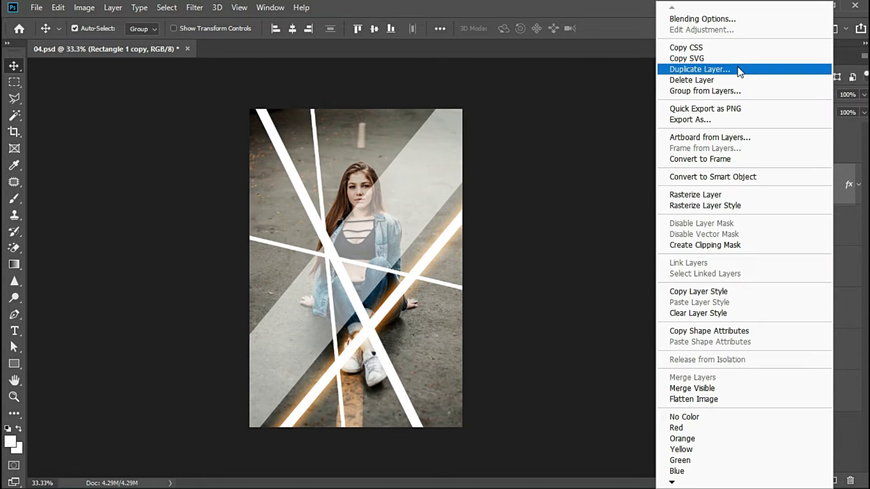
left_click(741, 292)
left_click(804, 351)
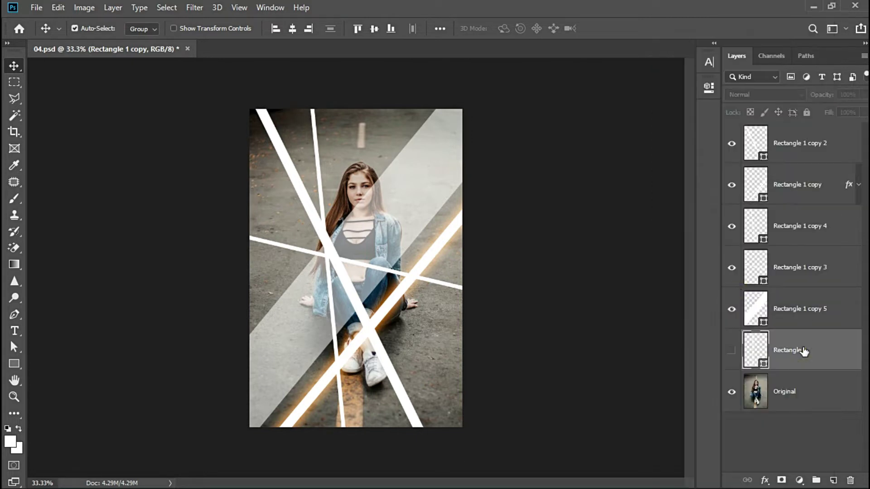
left_click(799, 307)
left_click(804, 142, "shift")
right_click(804, 142)
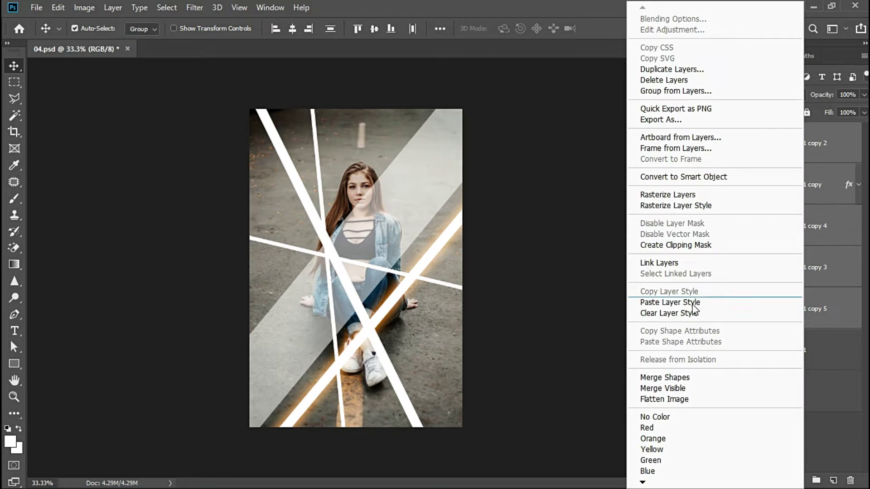
left_click(692, 302)
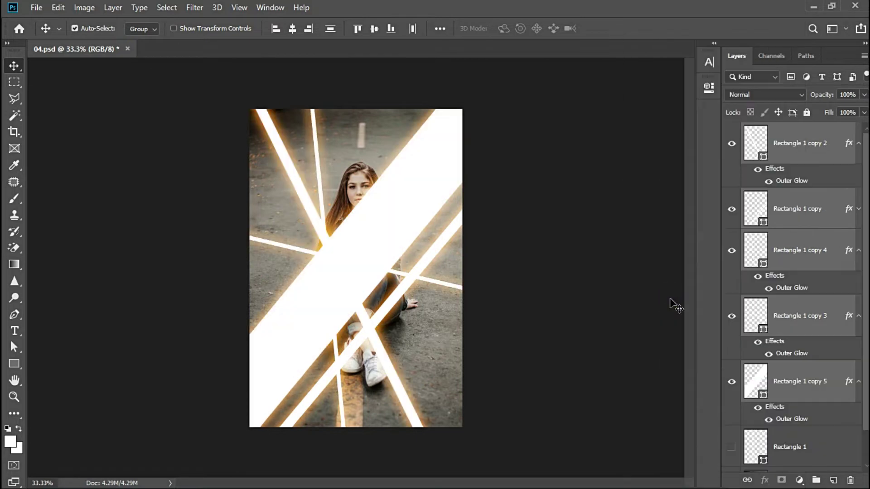
left_click(577, 181)
left_click(440, 190)
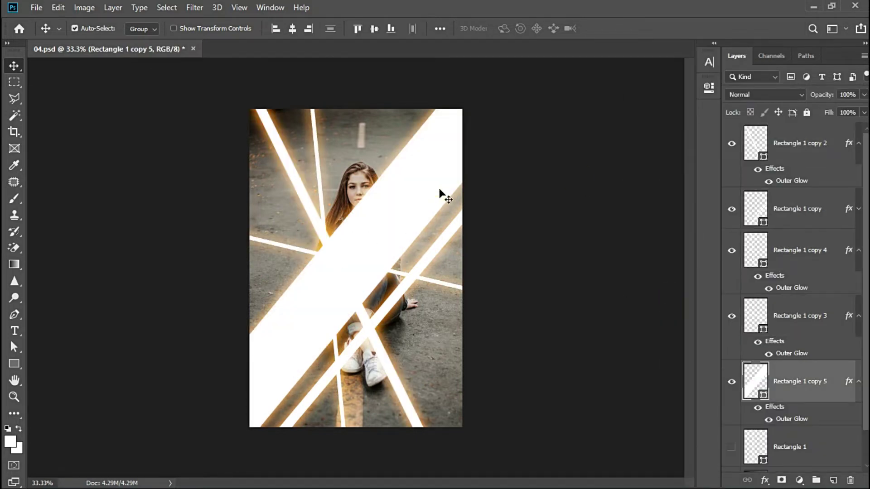
Change Rectangle 1 copy 5's outer glow colour from orange to yellow-green
double_click(852, 380)
left_click(416, 249)
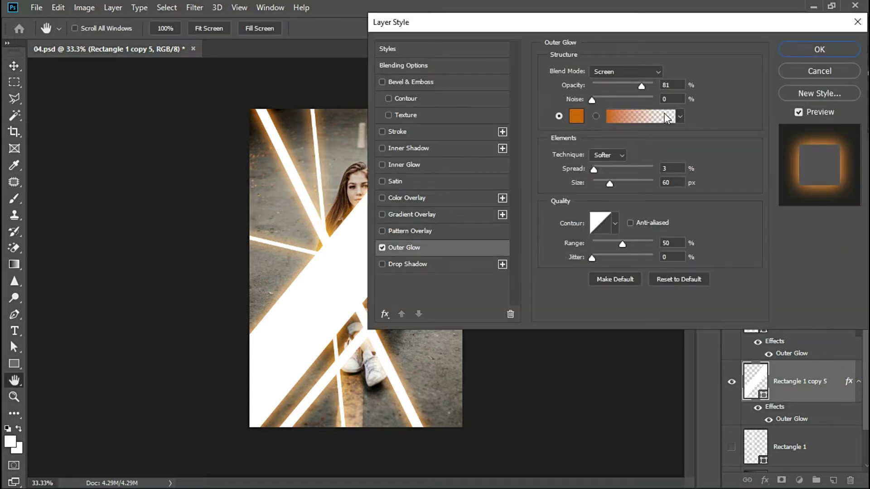
left_click_drag(558, 25, 597, 27)
left_click(616, 118)
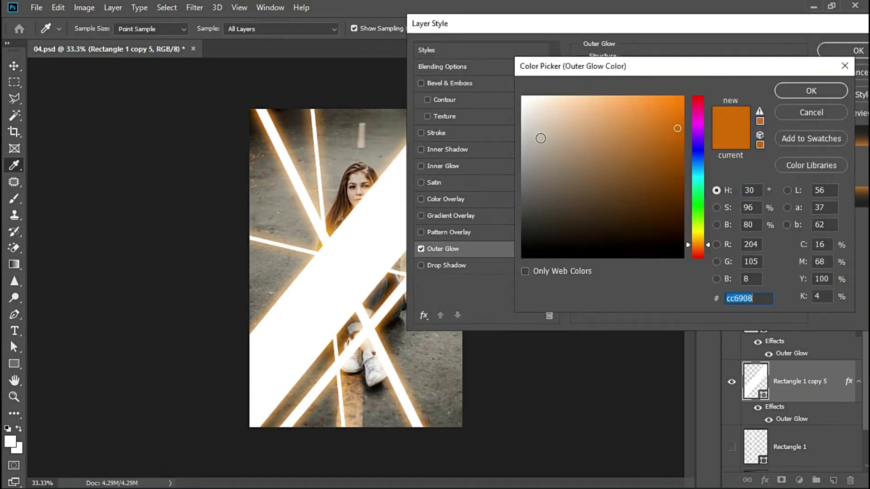
left_click(699, 224)
left_click(808, 93)
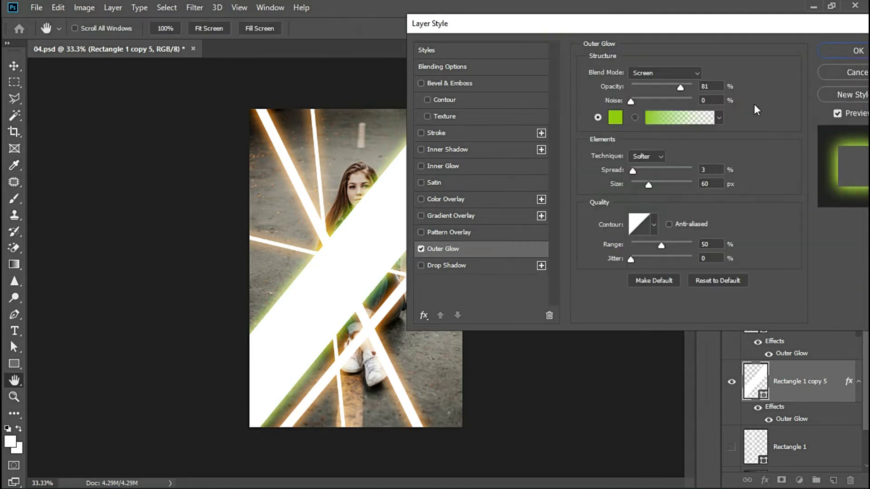
left_click(834, 54)
left_click(838, 153)
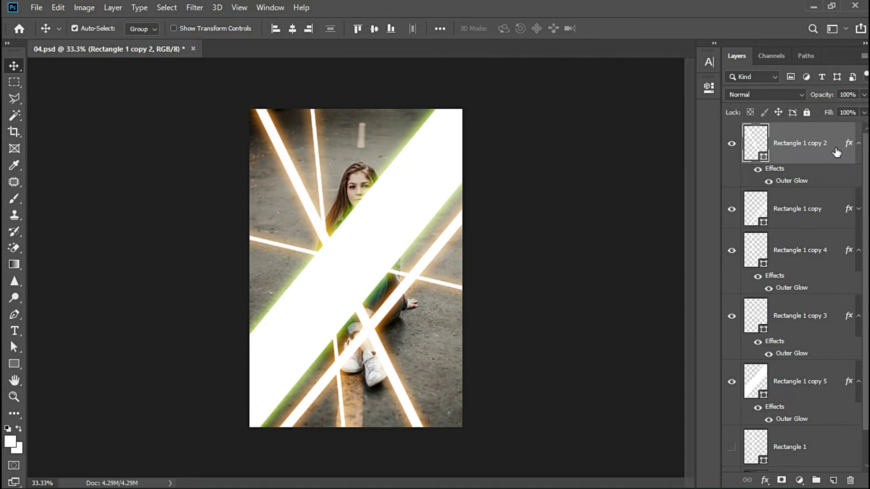
Set Rectangle 1 copy 2's outer glow colour to cyan 08ccb3
key("5")
right_click(836, 153)
left_click(732, 21)
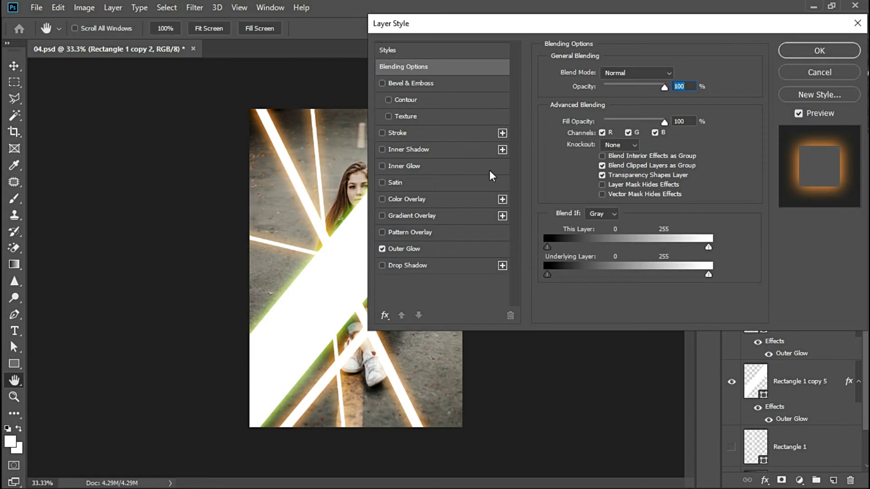
left_click(407, 248)
left_click(571, 113)
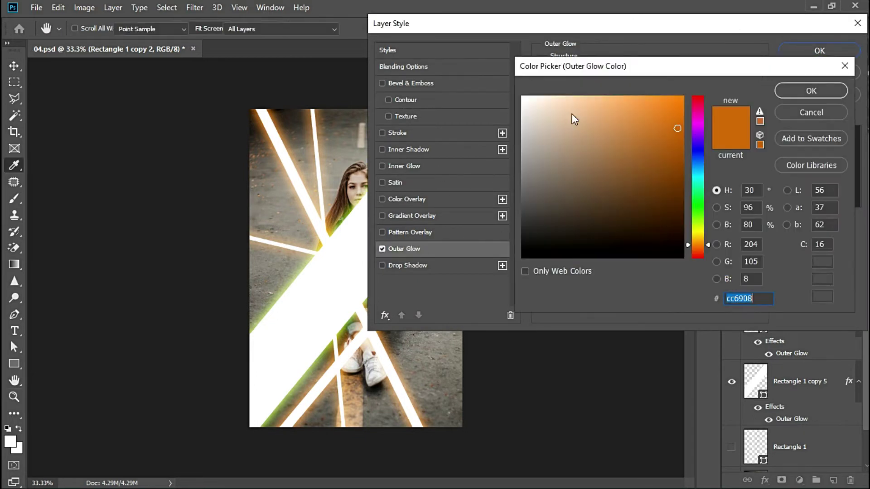
left_click(698, 166)
left_click_drag(695, 163, 703, 180)
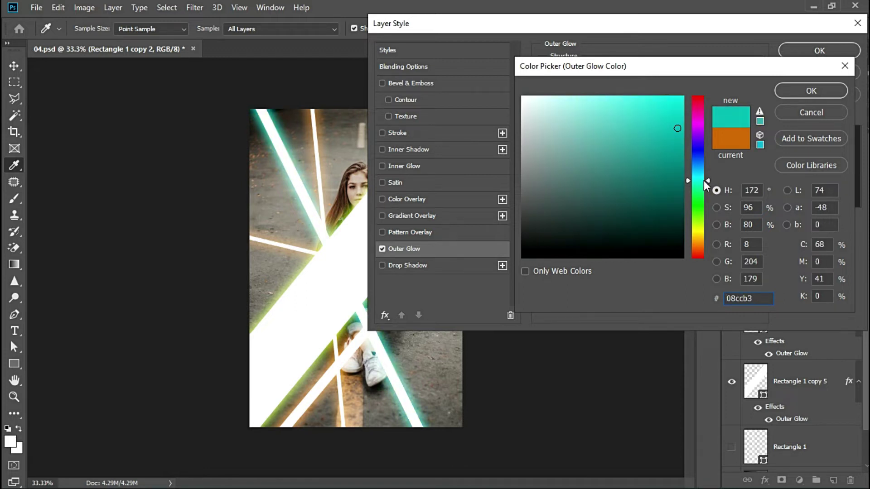
left_click(811, 91)
left_click(819, 50)
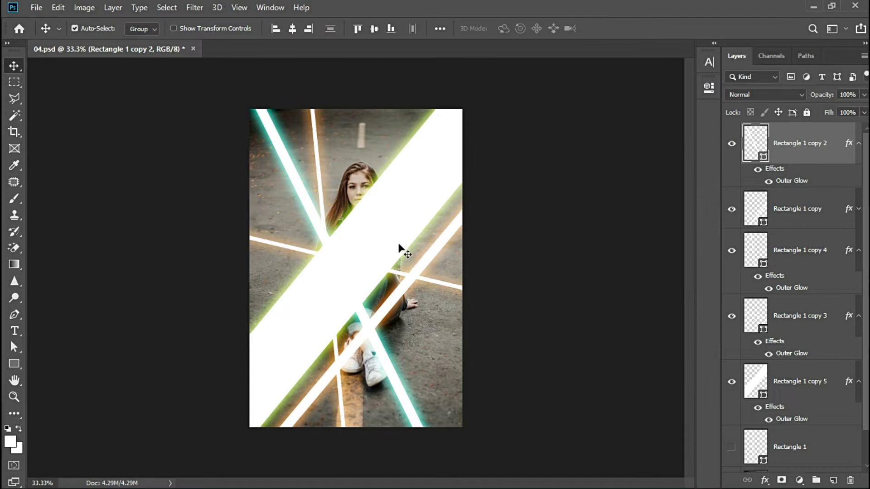
Change Rectangle 1 copy 4's outer glow colour to a saturated magenta
left_click(317, 154)
right_click(843, 253)
left_click(724, 21)
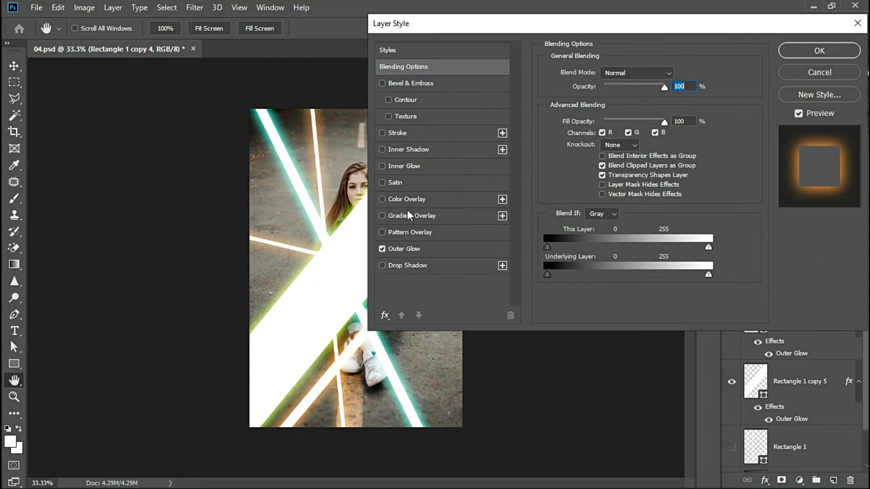
left_click(405, 249)
left_click(579, 119)
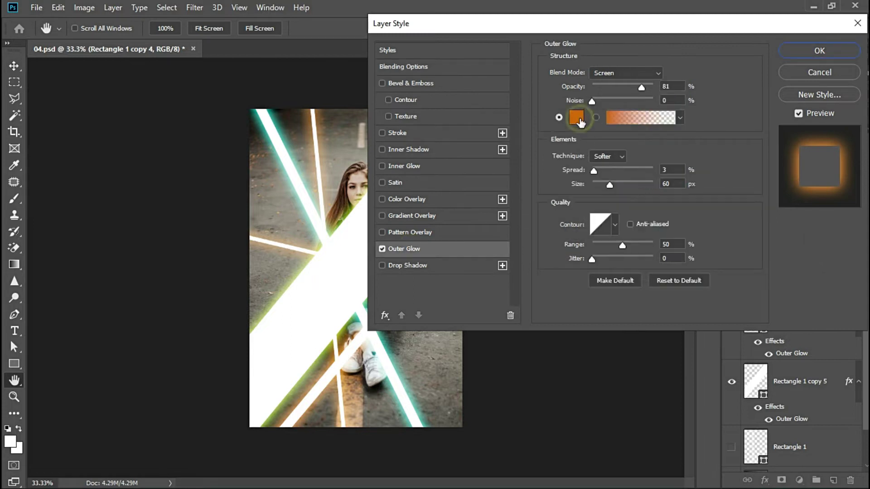
left_click_drag(698, 244, 698, 276)
left_click_drag(616, 159, 684, 96)
left_click_drag(698, 143, 699, 118)
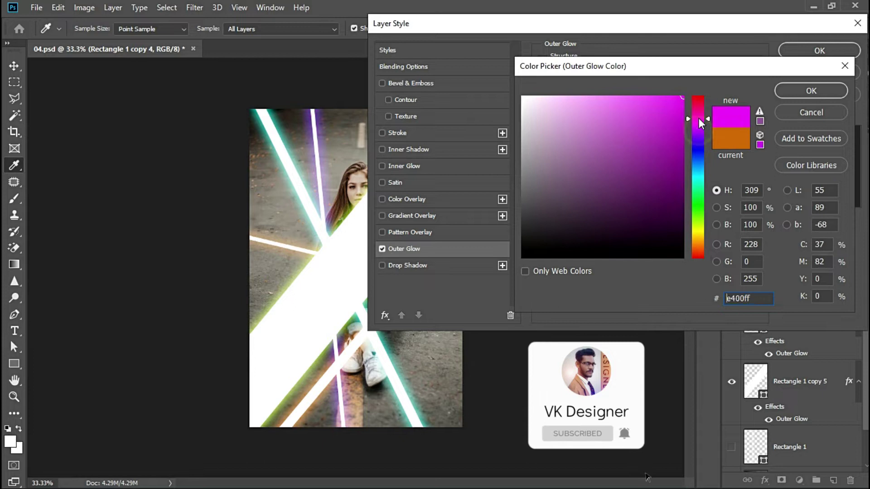
left_click(577, 96)
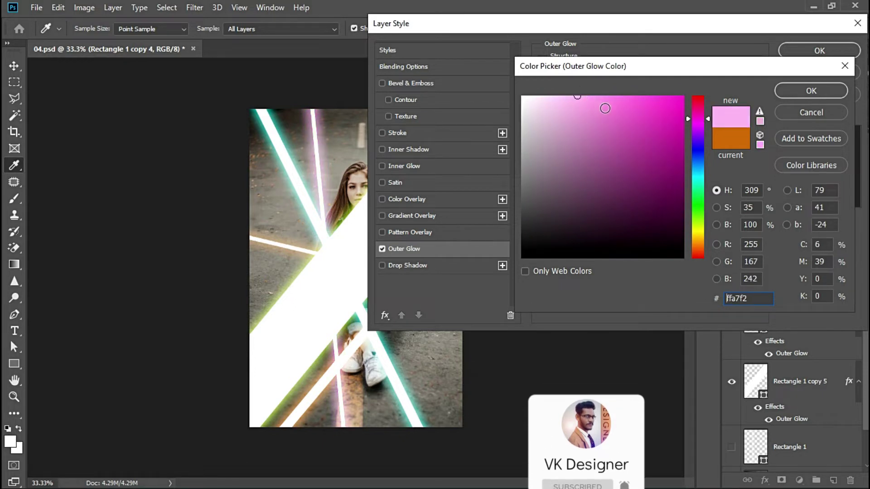
left_click_drag(578, 96, 662, 70)
left_click(793, 91)
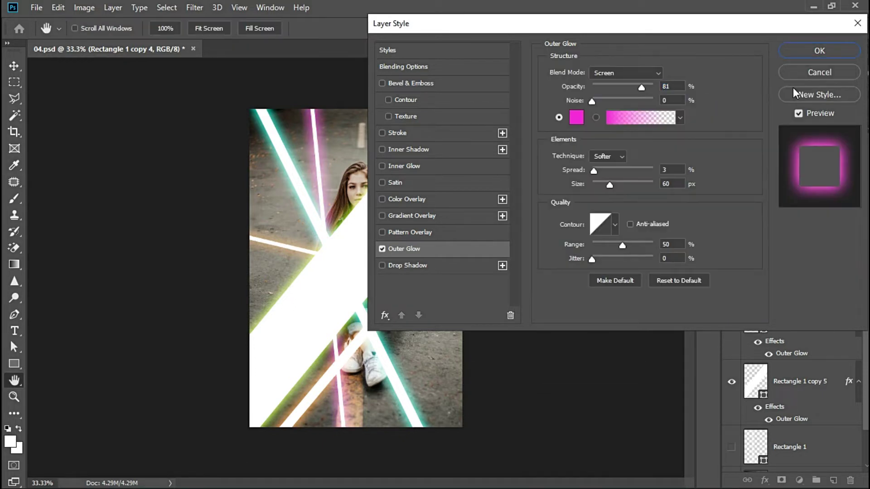
left_click(813, 52)
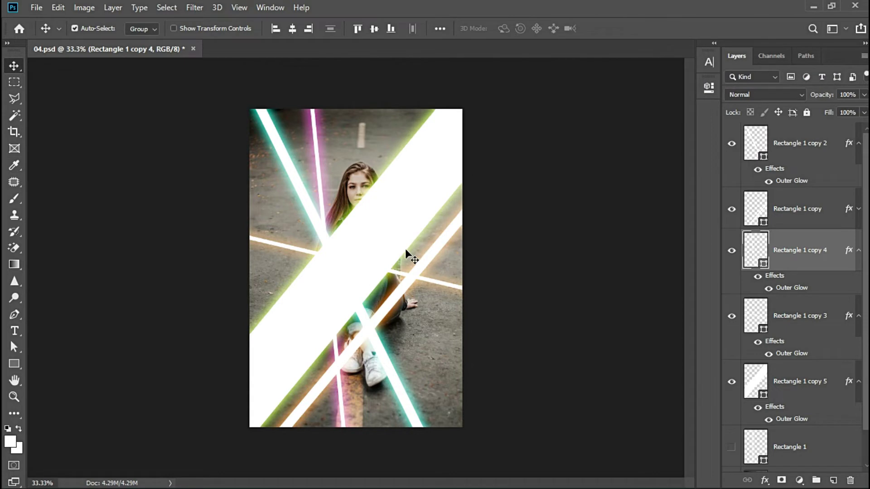
Set the Rectangle 1 copy 5 band's Fill to 50%, leaving Opacity unchanged
key("ctrl+plus")
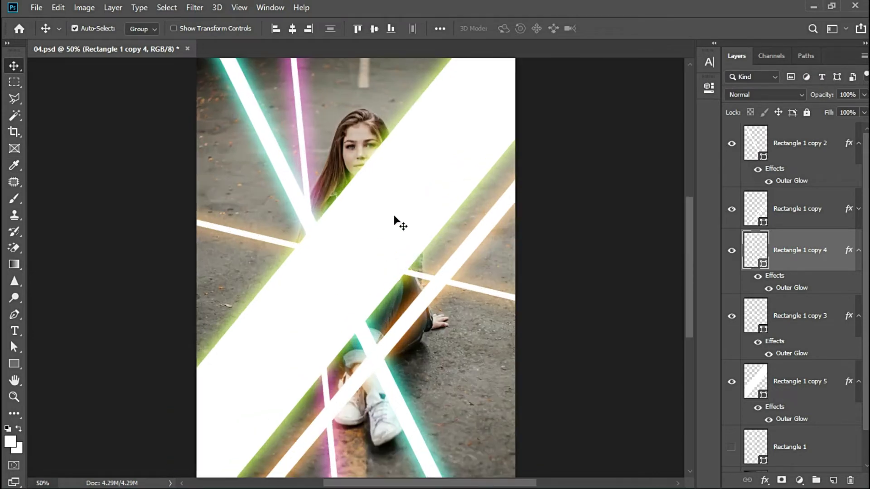
scroll(408, 227, "up", 1)
left_click(424, 239)
left_click(863, 94)
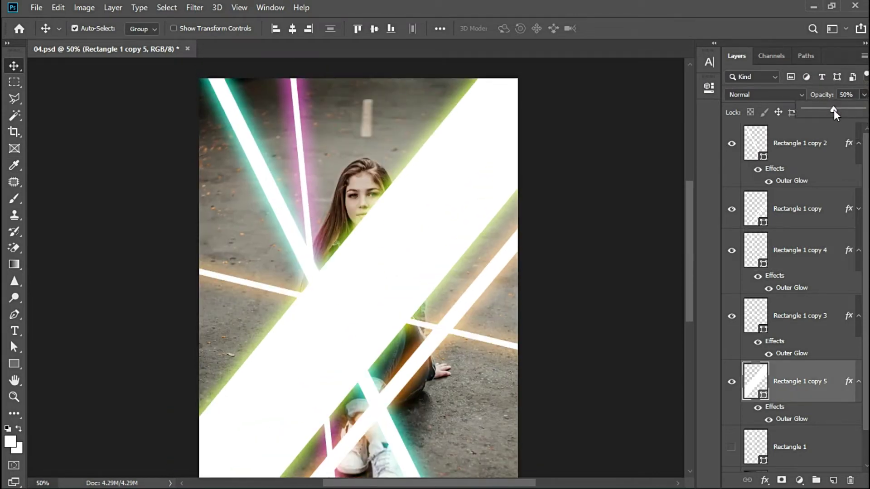
left_click(654, 121)
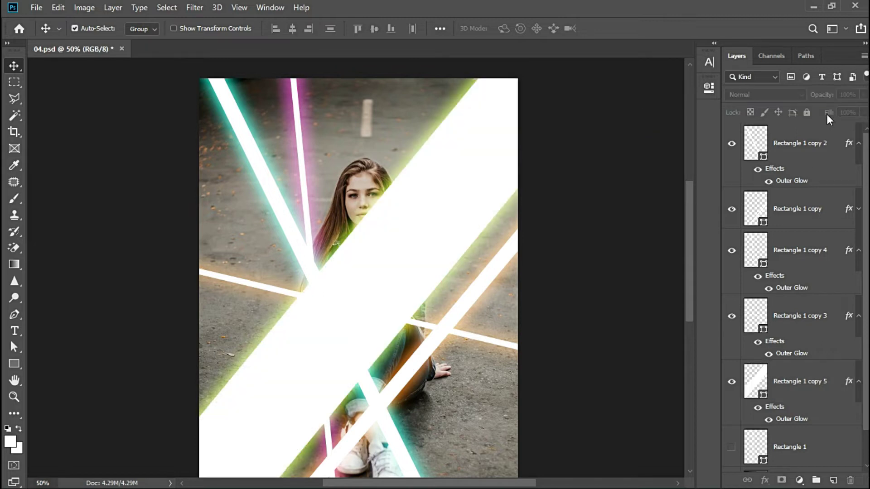
left_click(806, 381)
left_click(863, 112)
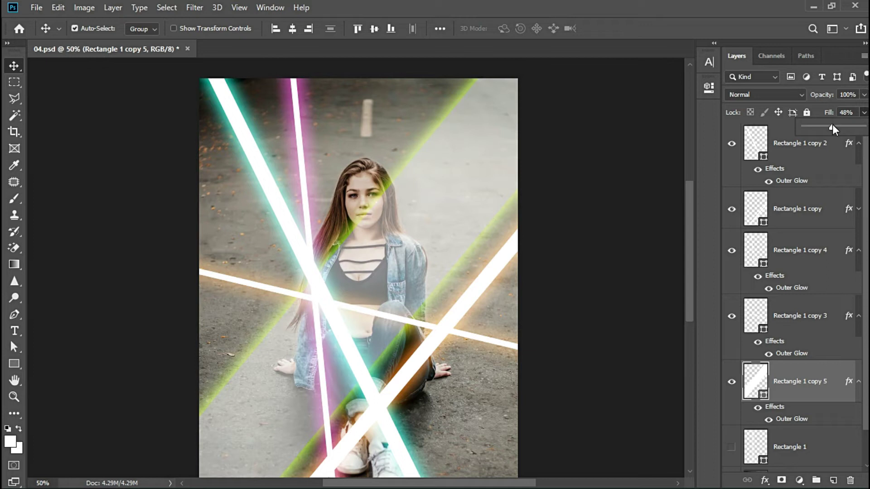
left_click(744, 129)
type("0")
key("Return")
left_click_drag(431, 207, 447, 187)
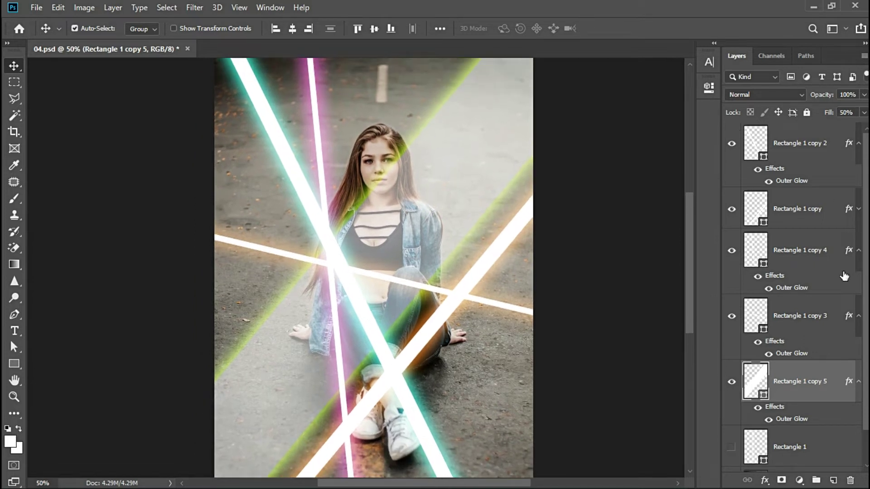
Add a layer mask to Rectangle 1 copy 5 and paint black over the image centre
left_click(781, 481)
key("b")
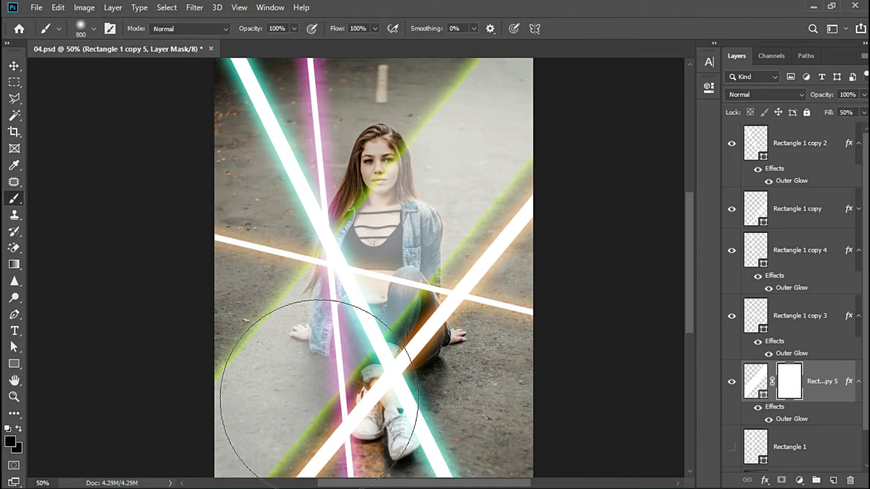
left_click(356, 268)
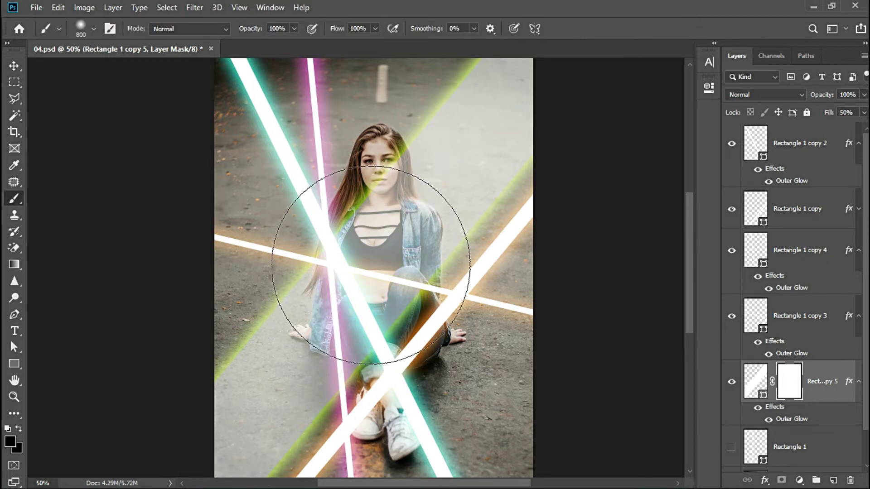
key("bracketleft")
key("bracketleft")
key("bracketleft")
left_click_drag(373, 201, 373, 234)
key("bracketleft")
key("bracketleft")
key("bracketleft")
left_click_drag(375, 163, 395, 234)
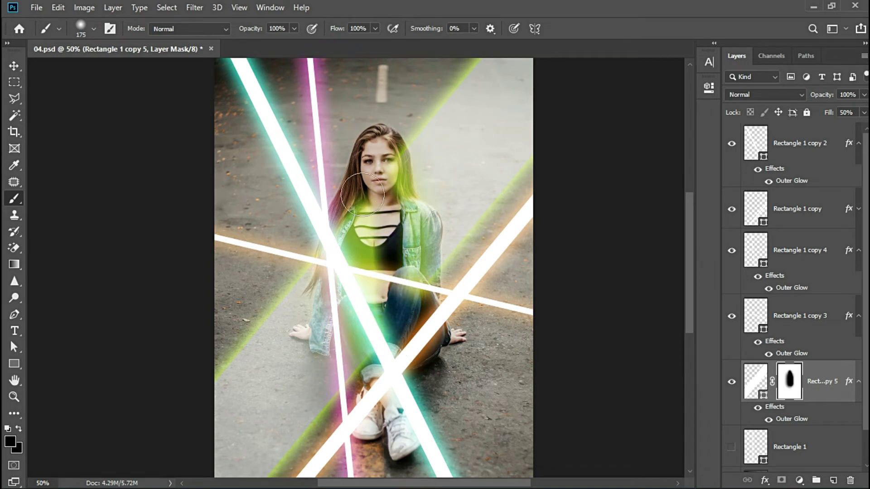
Undo the last stroke and repaint the mask with a larger soft brush over face and chest
key("ctrl+z")
key("bracketright")
key("bracketright")
key("bracketright")
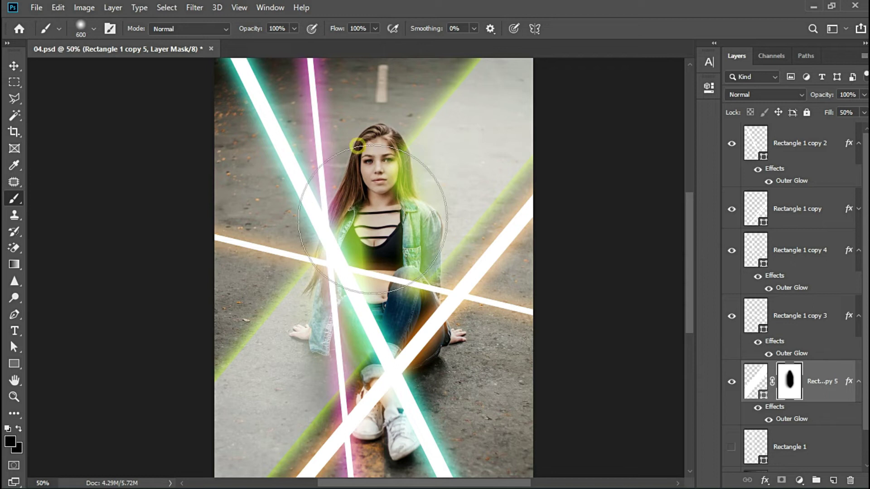
left_click_drag(378, 230, 369, 310)
key("bracketright")
key("bracketright")
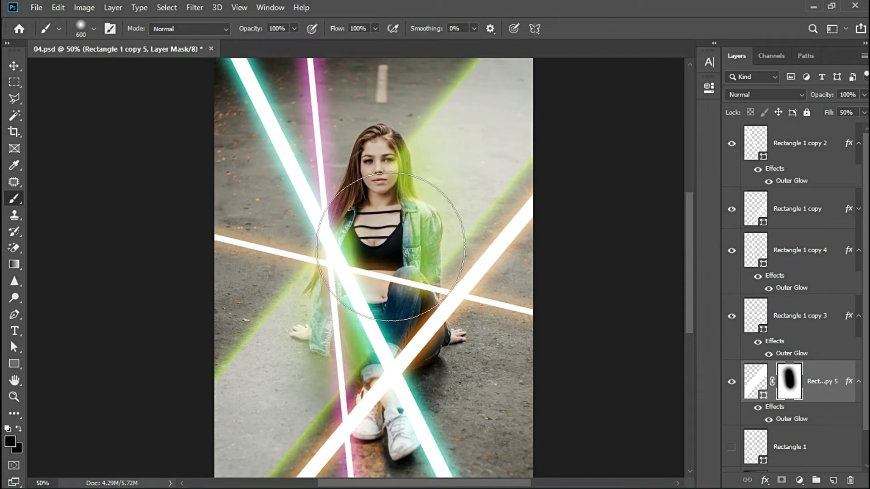
key("bracketright")
left_click(386, 240)
key("bracketright")
key("bracketright")
key("bracketright")
Zoom out to view the whole image and select the Rectangle 1 copy layer
key("z")
mouse_move(393, 232)
left_mouse_down()
mouse_move(377, 239)
mouse_move(387, 237)
left_mouse_up()
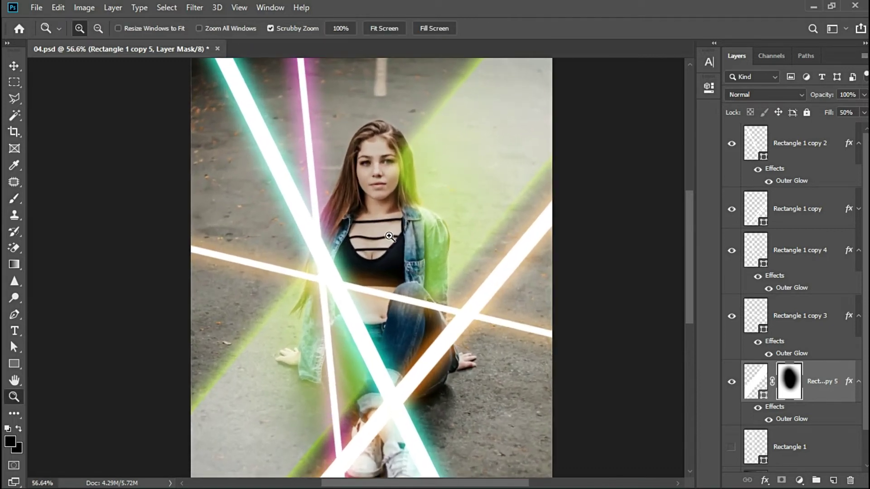
scroll(394, 244, "down", 5)
scroll(408, 240, "down", 1)
mouse_move(424, 224)
left_mouse_down()
mouse_move(446, 220)
mouse_move(408, 334)
mouse_move(370, 200)
left_mouse_up()
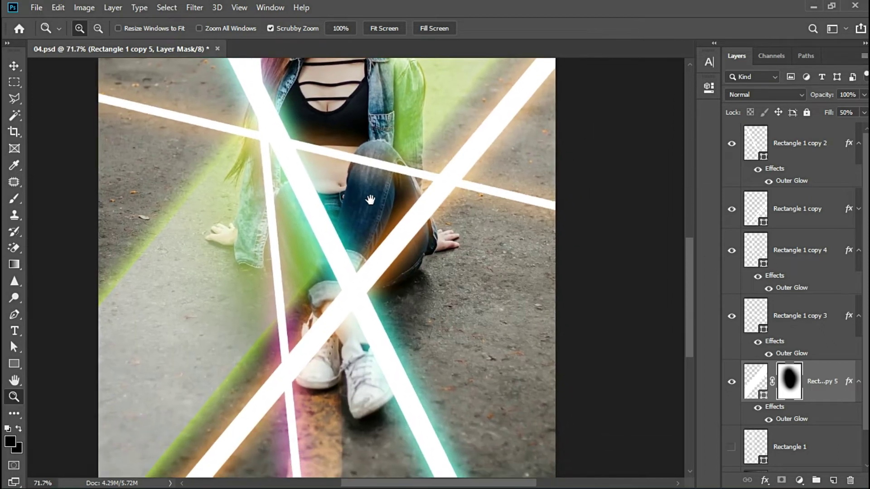
key("v")
left_click(420, 248)
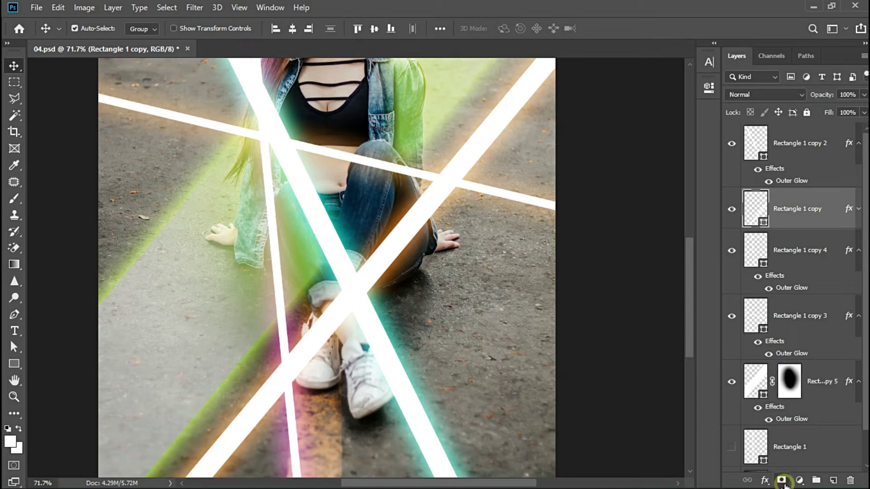
Add a layer mask to Rectangle 1 copy and paint out the white streak around the knee
left_click(782, 481)
key("b")
key("bracketleft")
key("bracketleft")
key("bracketleft")
key("bracketleft")
key("bracketleft")
key("bracketleft")
key("bracketleft")
left_click(395, 240)
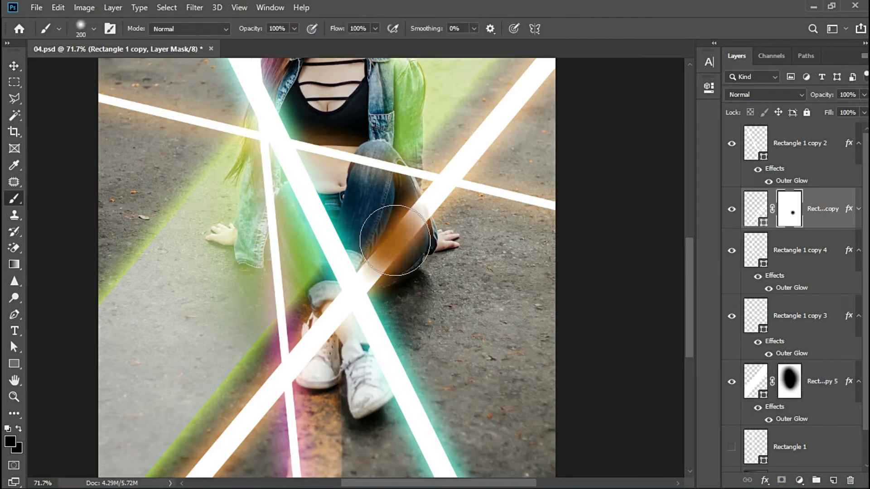
left_click_drag(395, 240, 390, 218)
right_click(393, 234)
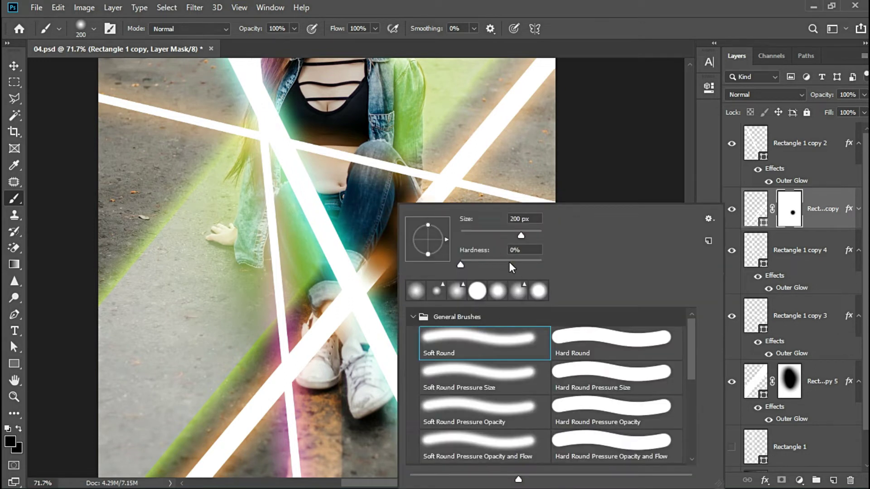
key("Return")
left_click_drag(382, 253, 430, 189)
key("bracketleft")
key("bracketleft")
key("bracketleft")
left_click_drag(381, 238, 346, 290)
Zoom in on the shoes and mask the glowing streak over the sneaker and toe
key("z")
left_click(346, 290)
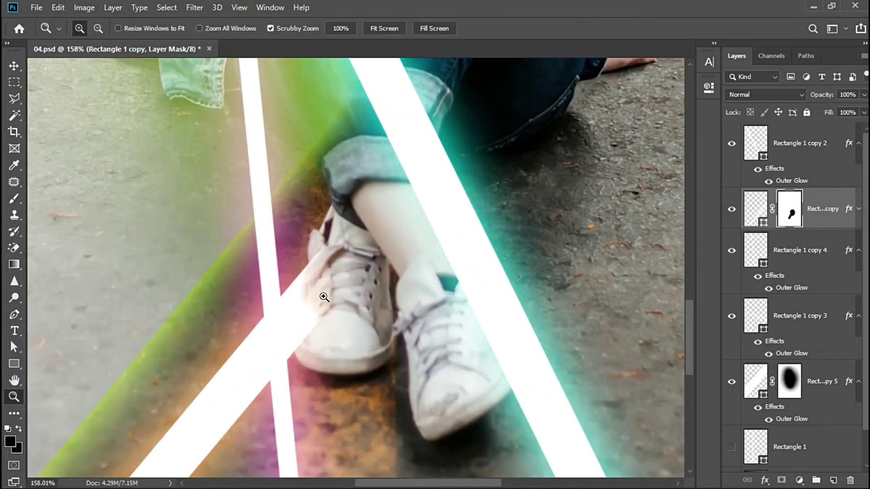
key("b")
mouse_move(331, 334)
left_mouse_down()
mouse_move(334, 272)
mouse_move(340, 331)
mouse_move(311, 263)
mouse_move(335, 253)
mouse_move(331, 295)
mouse_move(299, 290)
mouse_move(317, 235)
mouse_move(322, 261)
mouse_move(263, 292)
mouse_move(278, 295)
mouse_move(262, 346)
mouse_move(281, 292)
left_mouse_up()
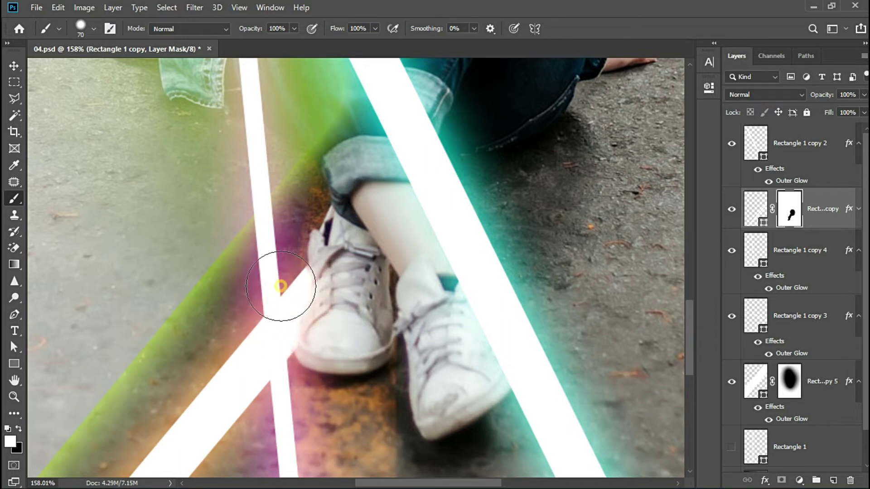
mouse_move(347, 302)
left_mouse_down()
mouse_move(335, 295)
mouse_move(368, 281)
mouse_move(311, 287)
left_mouse_up()
key("z")
left_click_drag(412, 246, 397, 281)
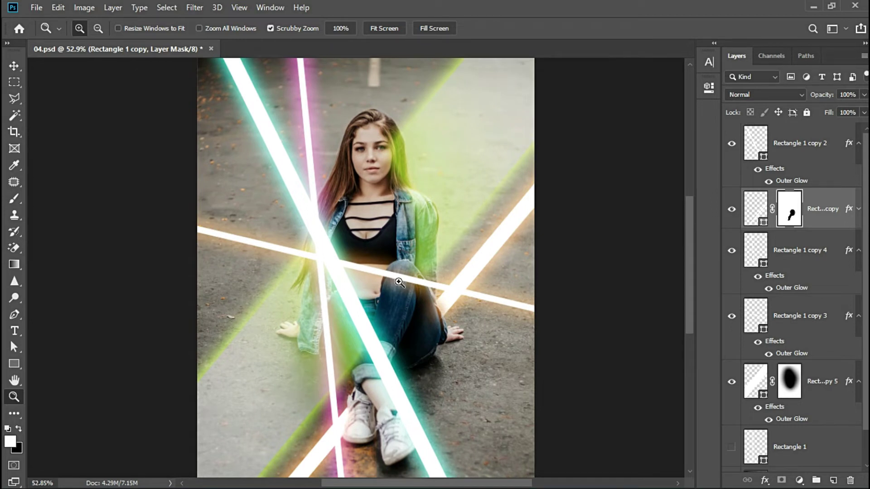
left_click_drag(399, 281, 420, 282)
Add a layer mask to Rectangle 1 copy 3 and paint black across the knee
key("v")
left_click(402, 283)
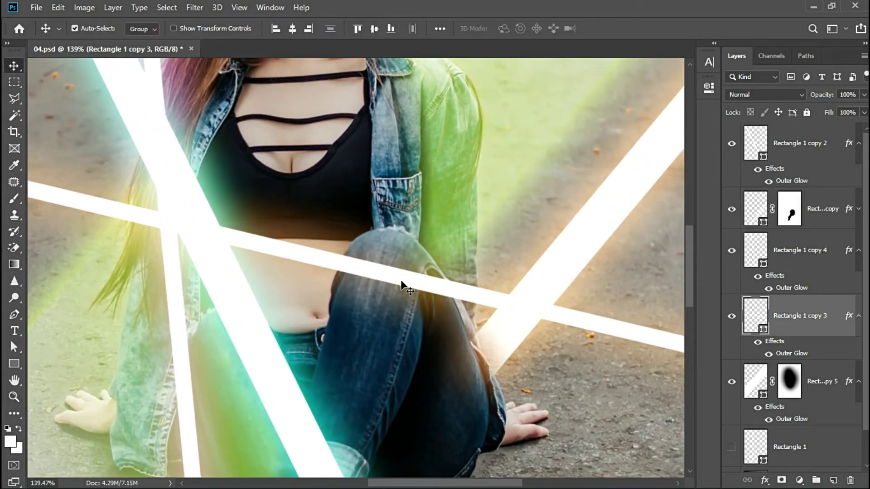
left_click(781, 481)
key("b")
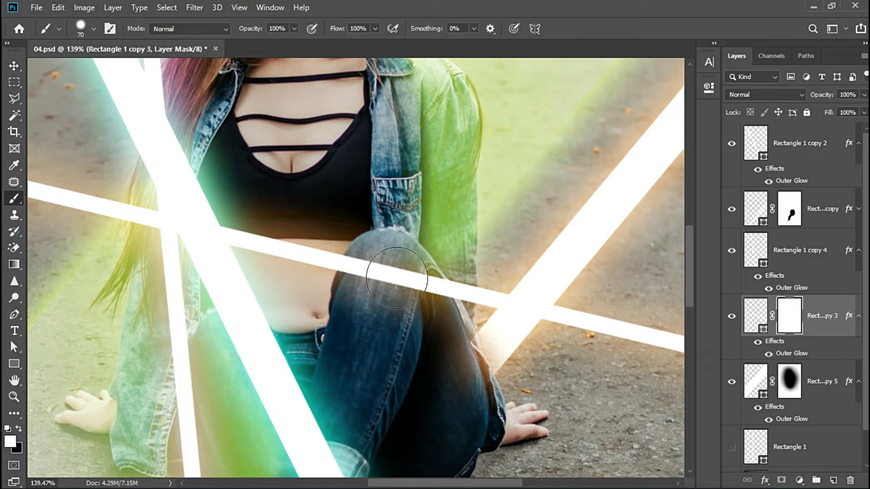
left_click(731, 316)
left_click(732, 316)
key("x")
left_click_drag(362, 281, 411, 272)
Trim the knee streak's end and hide it over the dark gap, then zoom out
key("z")
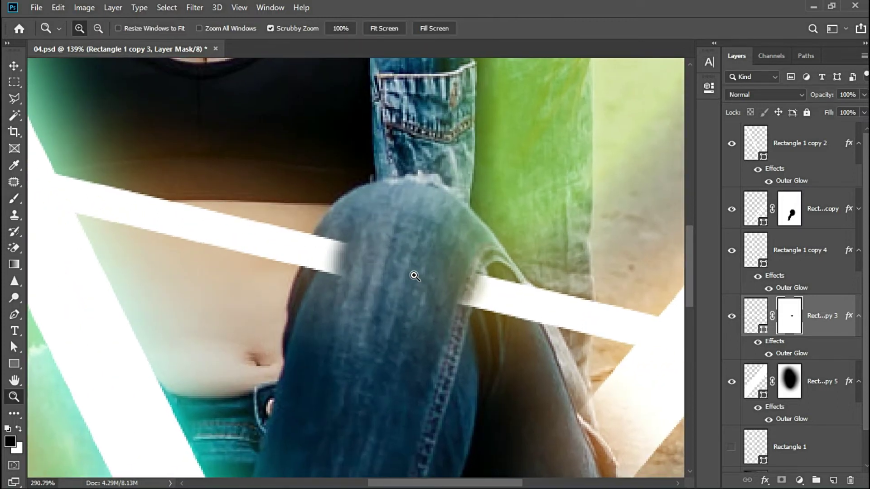
key("b")
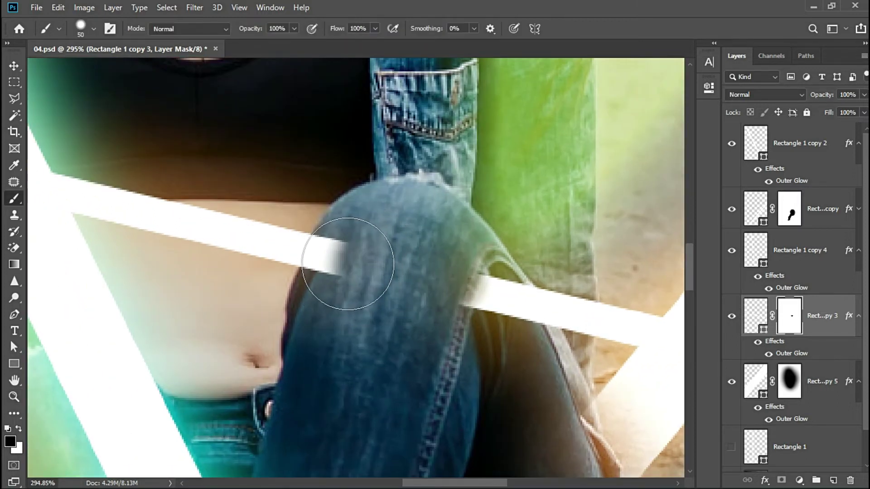
left_click_drag(352, 271, 340, 292)
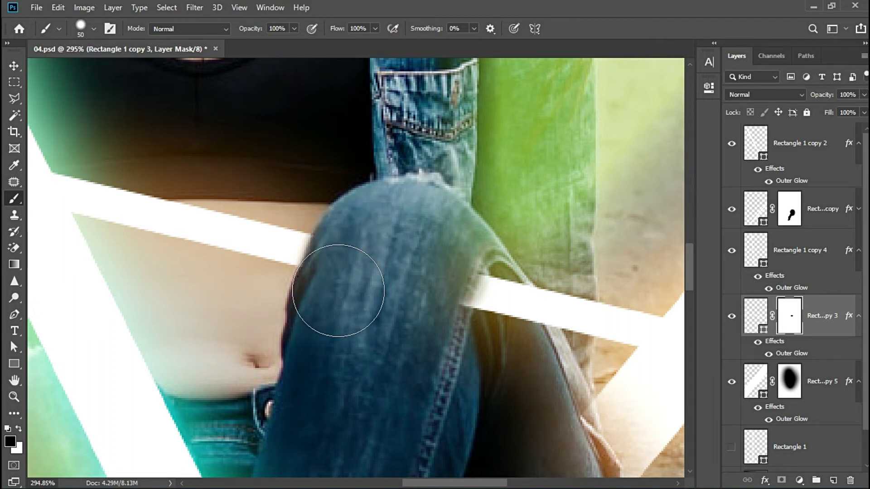
left_click_drag(496, 313, 514, 354)
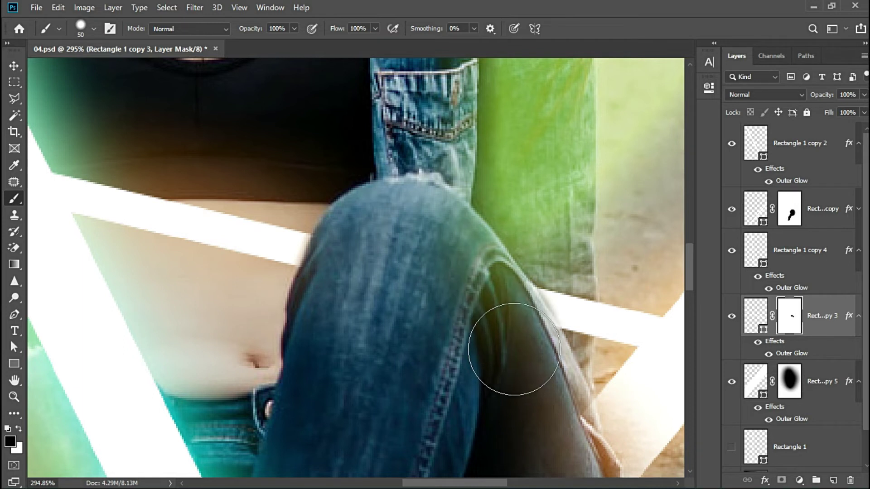
key("z")
left_click_drag(516, 353, 457, 347)
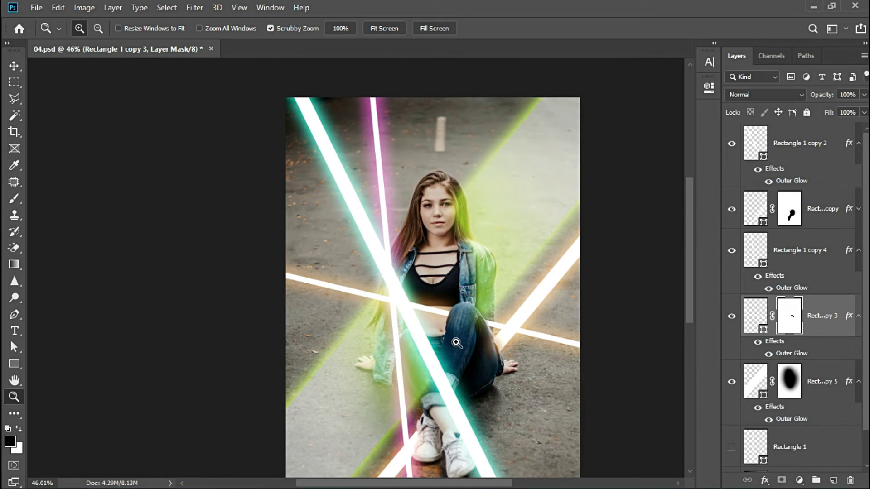
scroll(457, 340, "down", 2)
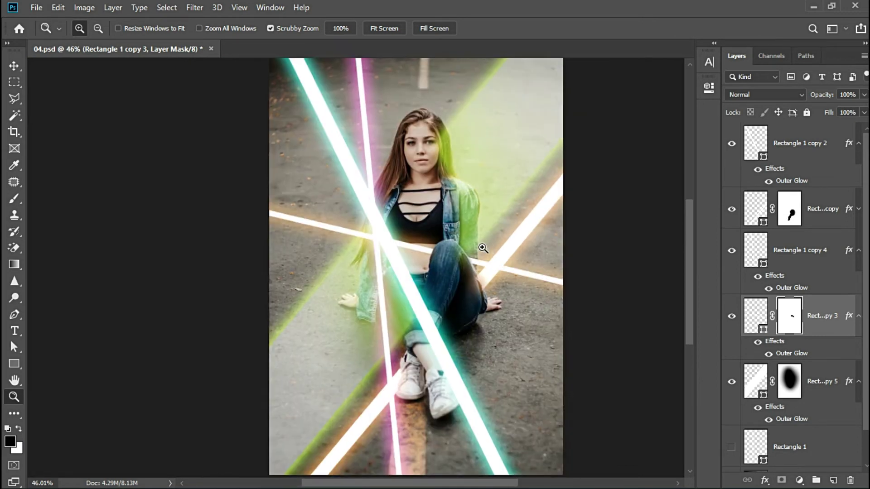
Rotate the teal streak (Rectangle 1 copy 2) about -25° to a shallower angle
key("v")
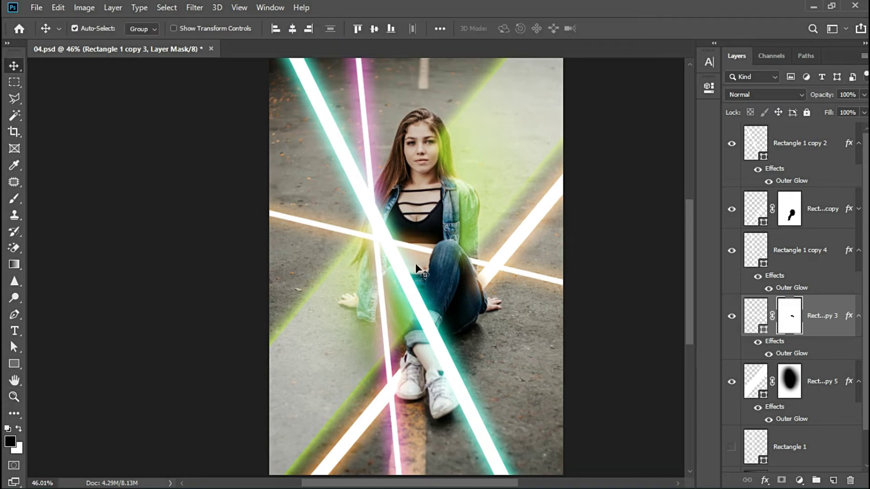
left_click(408, 284)
key("ctrl+t")
key("ctrl+minus")
key("ctrl+minus")
left_click_drag(487, 273, 500, 186)
key("Return")
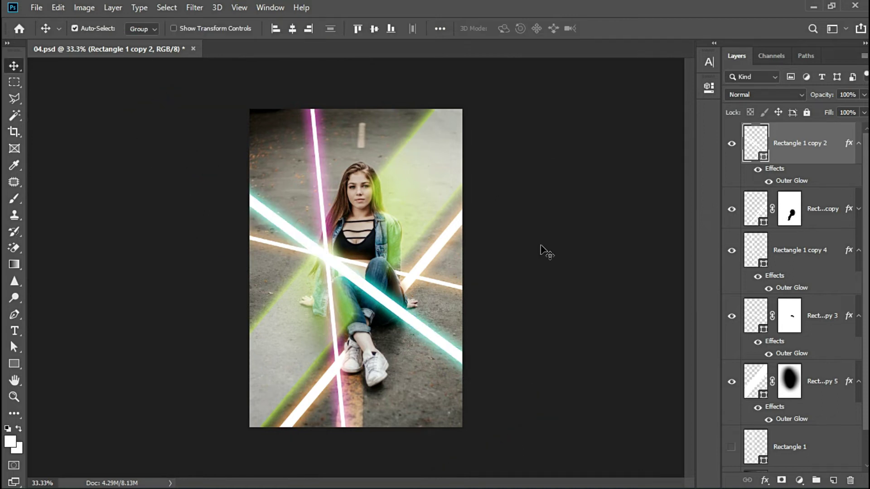
Zoom in on the knees, add a mask to the teal streak, and hide it over the knee
key("z")
mouse_move(376, 299)
left_mouse_down()
mouse_move(460, 287)
mouse_move(373, 269)
left_mouse_up()
key("b")
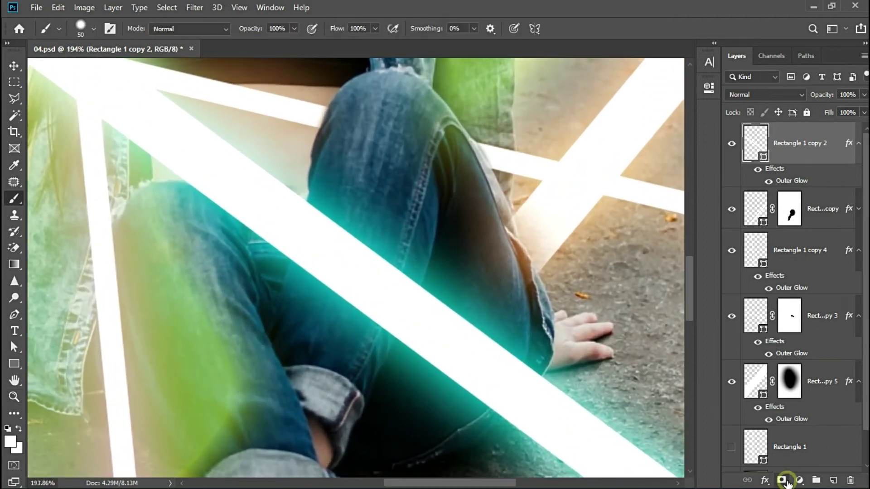
left_click(781, 479)
left_click(364, 275)
mouse_move(365, 275)
left_mouse_down()
mouse_move(326, 239)
mouse_move(328, 216)
mouse_move(311, 311)
left_mouse_up()
Mask the teal streak where it meets the jeans, tidy the edge, and fit the image on screen
key("z")
key("b")
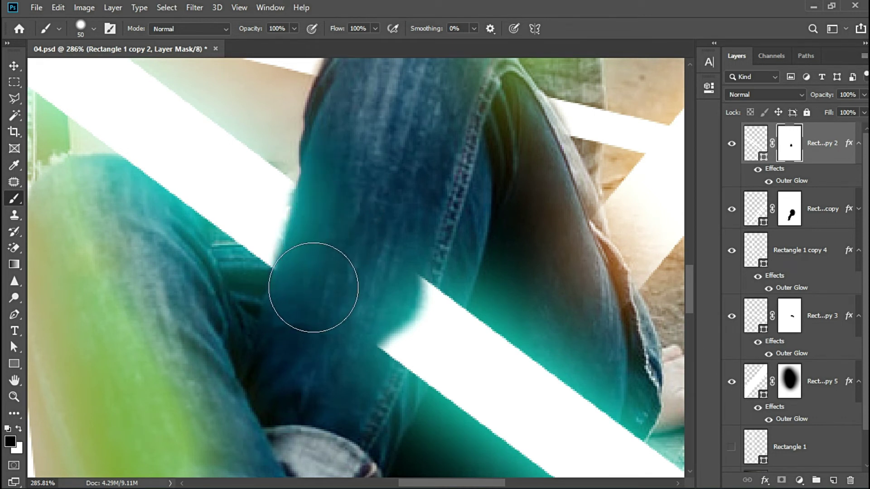
mouse_move(408, 349)
left_mouse_down()
mouse_move(404, 334)
mouse_move(430, 283)
left_mouse_up()
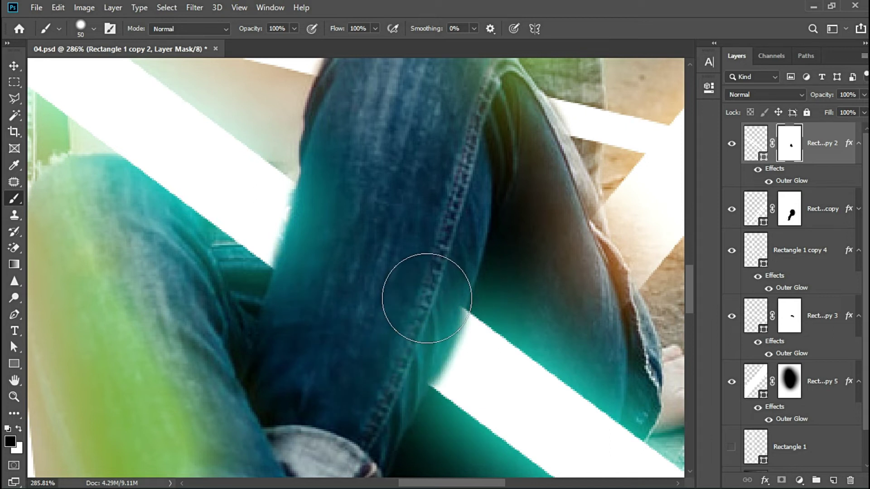
left_click_drag(388, 389, 383, 369)
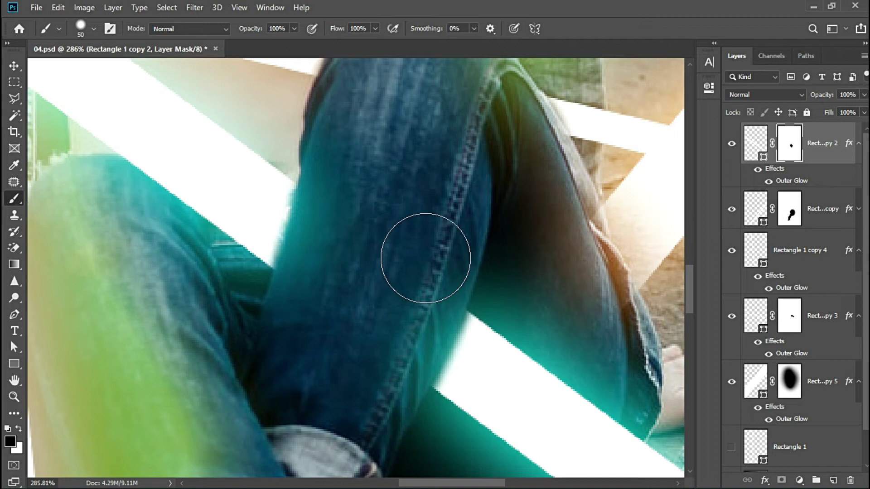
key("ctrl+0")
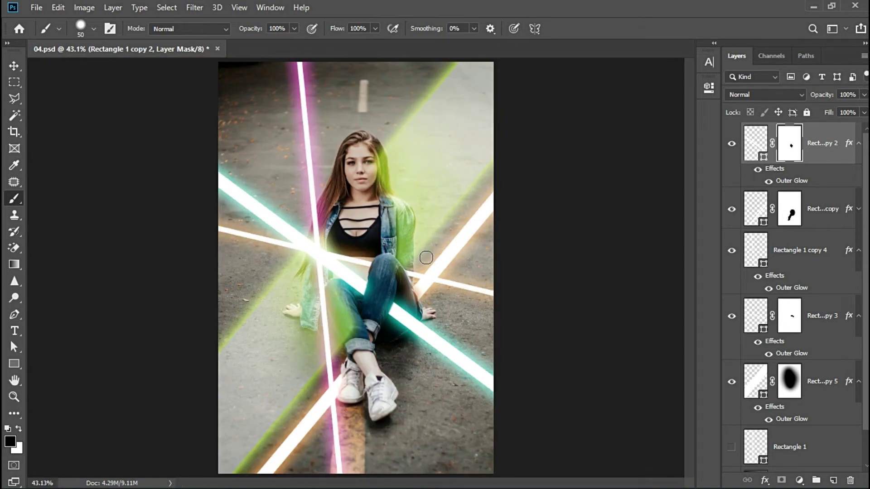
key("ctrl+minus")
key("ctrl+minus")
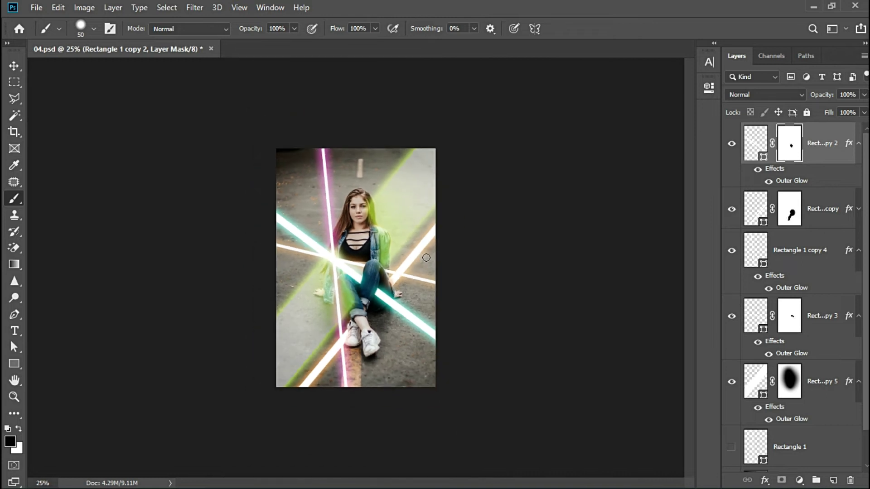
key("ctrl+0")
Group all Rectangle streak layers as 'Lights' and select the Original photo layer
scroll(807, 419, "down", 2)
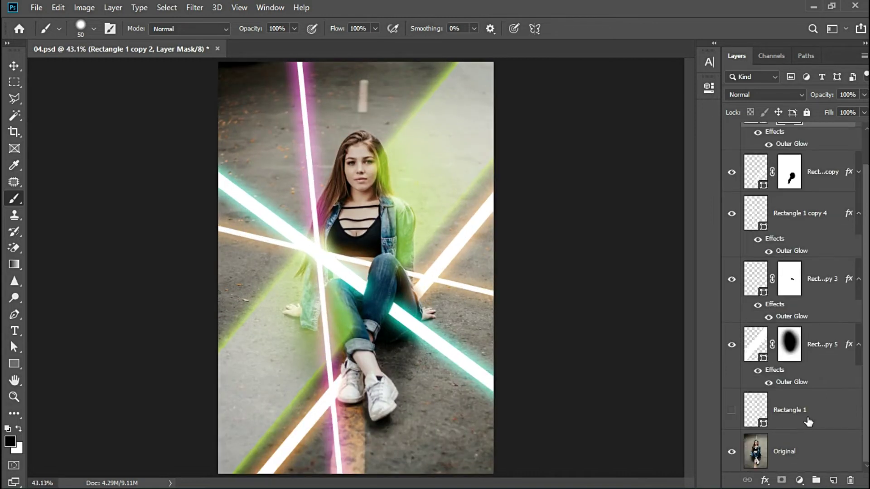
left_click(807, 417)
scroll(807, 419, "up", 2)
left_click(823, 147, "shift")
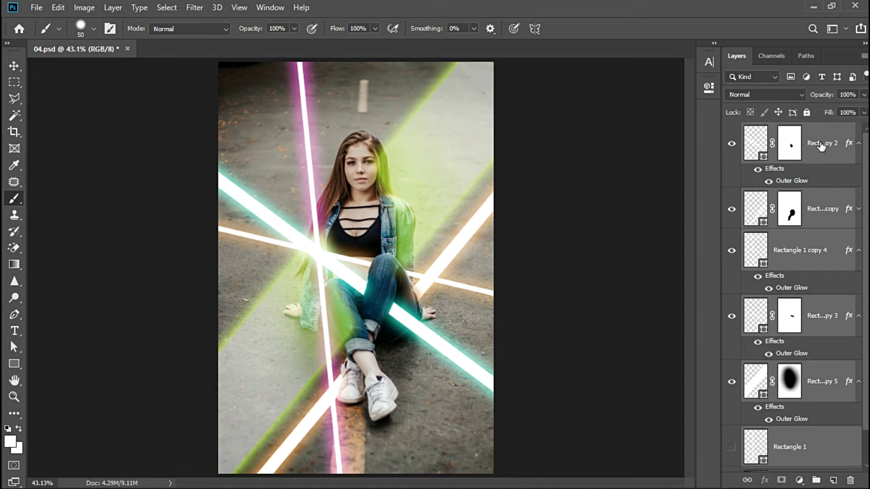
key("ctrl+g")
type("Light")
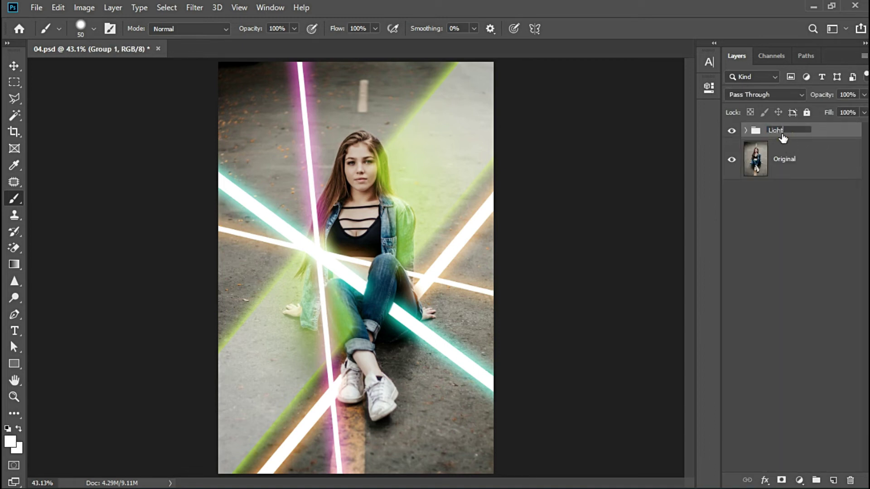
type("s")
key("Return")
left_click(732, 132)
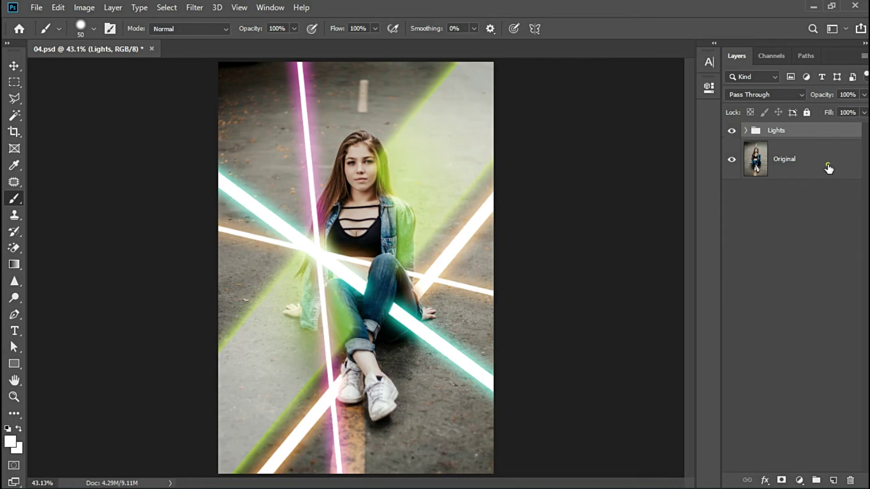
right_click(828, 167)
key("Escape")
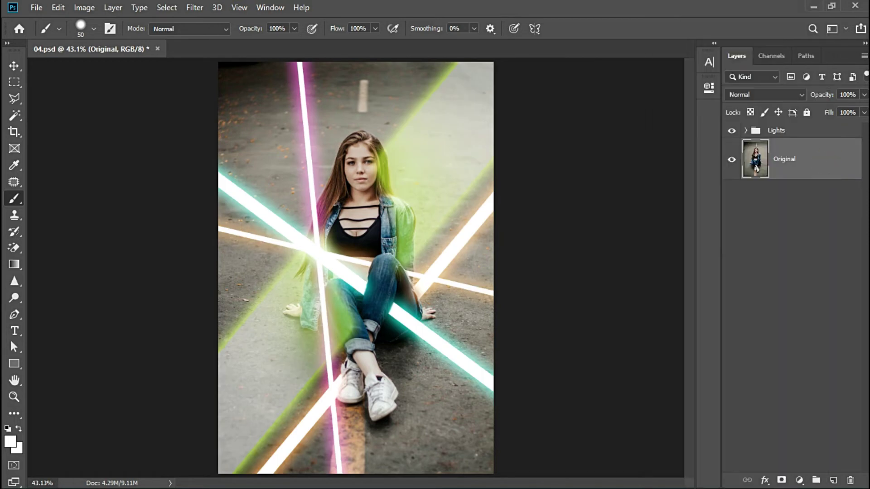
In the Camera Raw Filter, set Contrast +17, Vibrance +18 and Saturation +9
left_click(202, 10)
mouse_move(201, 152)
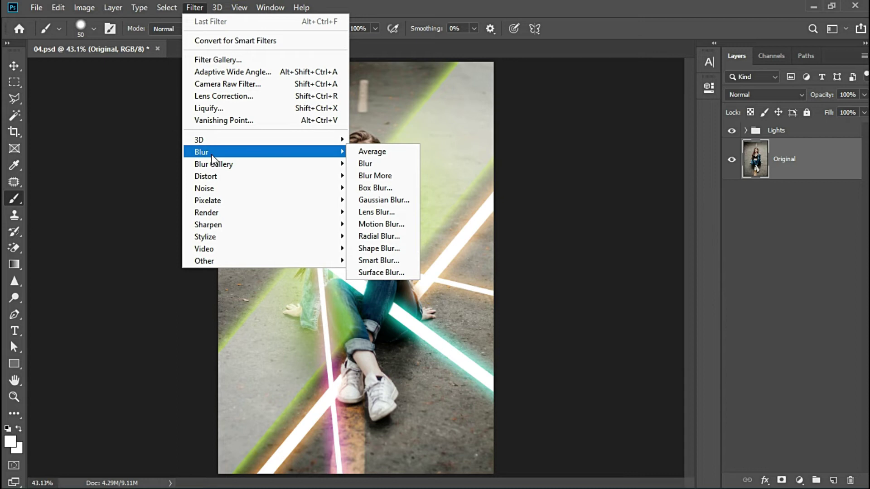
left_click(231, 85)
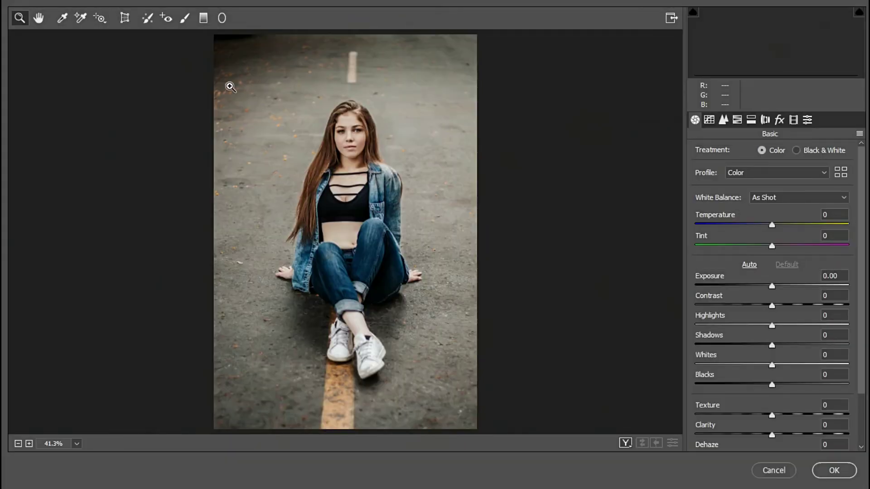
key("q")
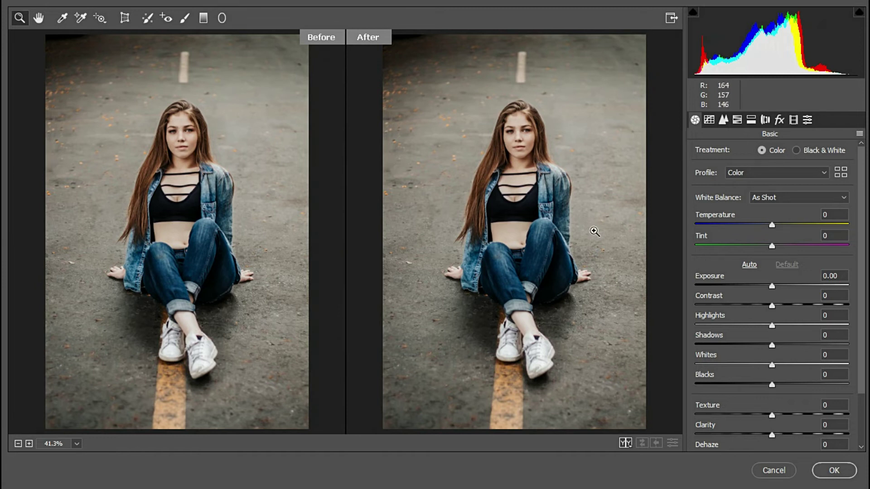
left_click(784, 306)
scroll(785, 344, "down", 3)
left_click(786, 421)
left_click(779, 441)
Set the Tone Curve Highlights and Lights to +5 each
left_click(709, 120)
left_click(839, 349)
type("5")
key("Tab")
type("5")
key("Tab")
key("Tab")
left_click(723, 120)
Raise Detail Sharpening Amount to 69 while checking the face up close
left_click(726, 172)
left_click(569, 170)
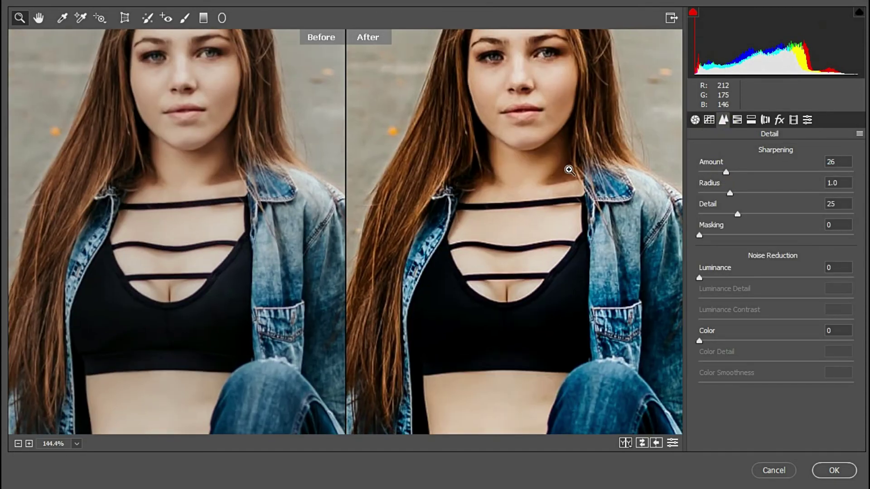
left_click_drag(806, 179, 770, 174)
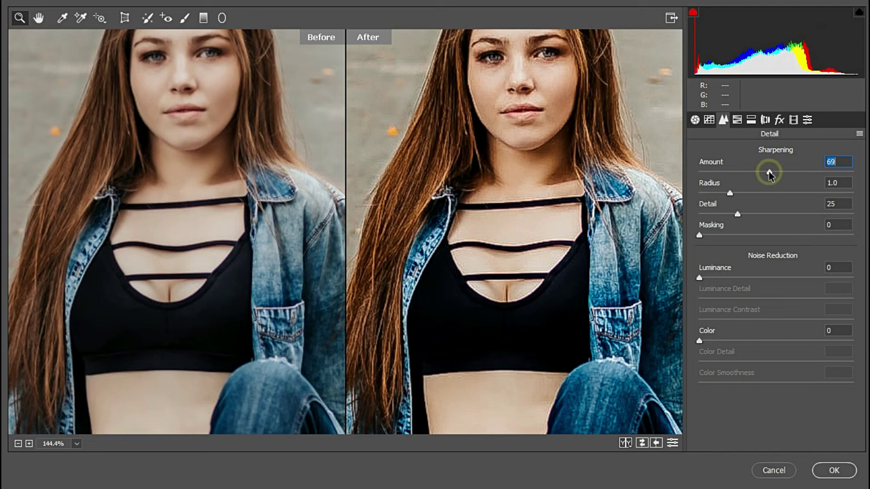
left_click(542, 183, "alt")
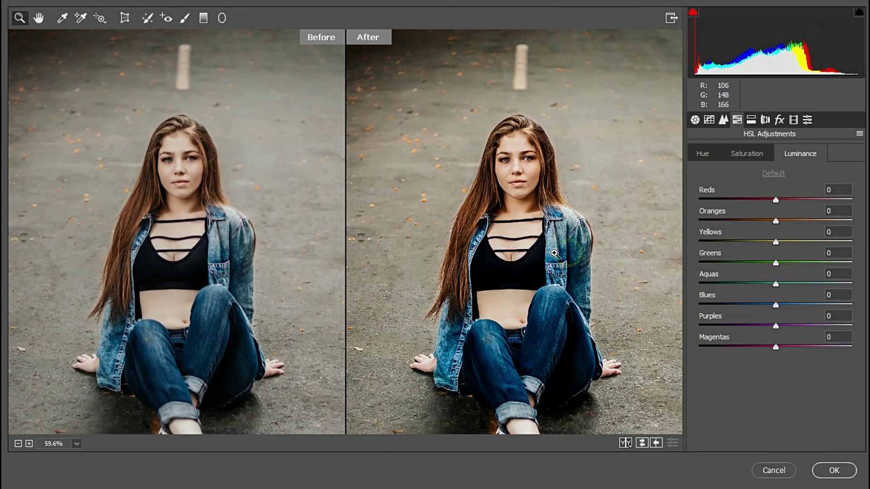
Raise the Yellows luminance to +16
left_click_drag(776, 241, 788, 241)
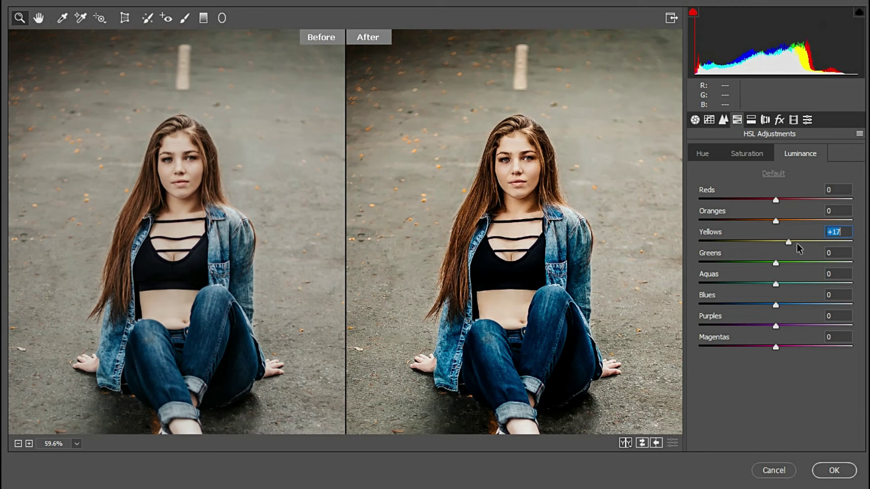
left_click(778, 264)
left_click(751, 120)
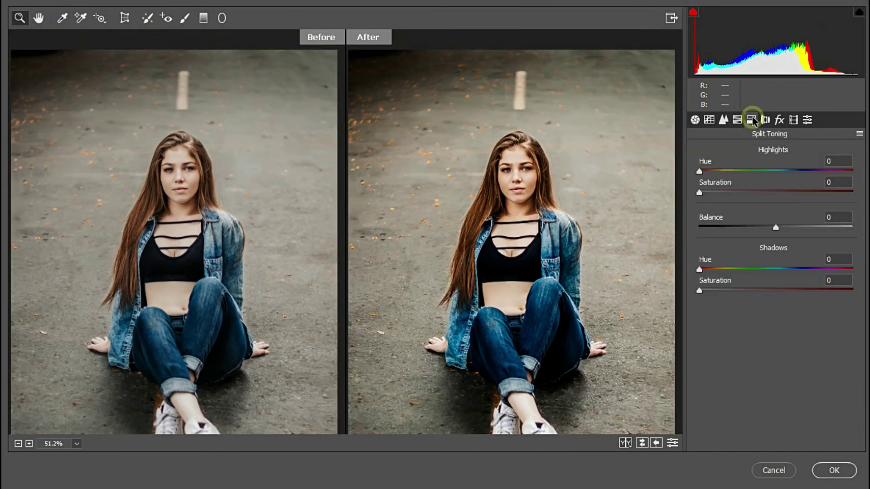
Set Vignetting Amount -100, Midpoint 23 and Post Crop Vignetting -18, then apply Camera Raw
left_click(765, 119)
left_click_drag(776, 360, 709, 365)
key("ctrl+0")
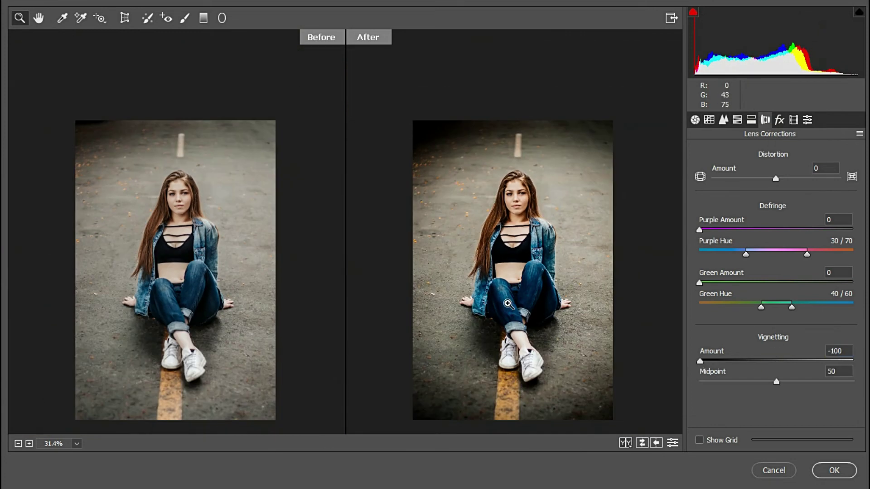
left_click_drag(777, 382, 736, 386)
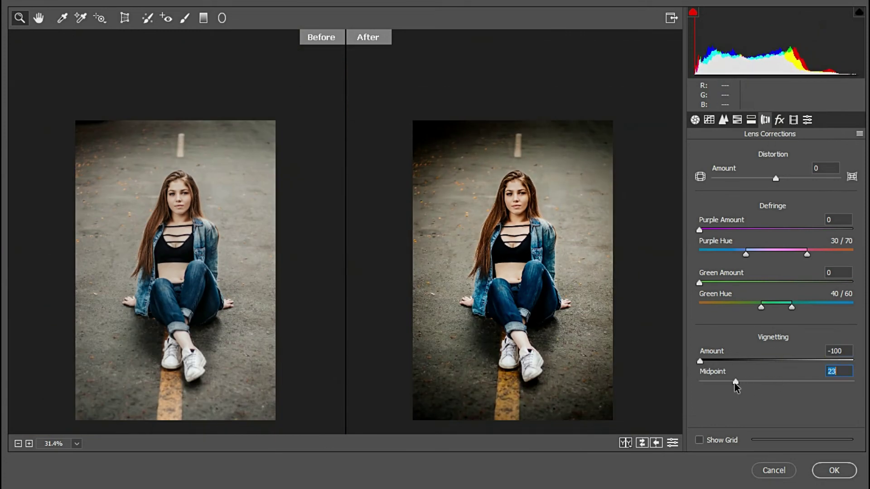
left_click(779, 120)
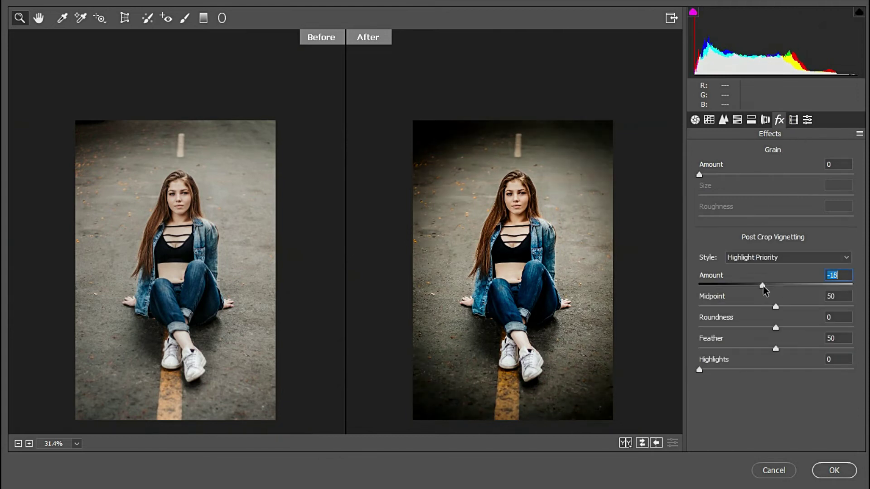
left_click(794, 120)
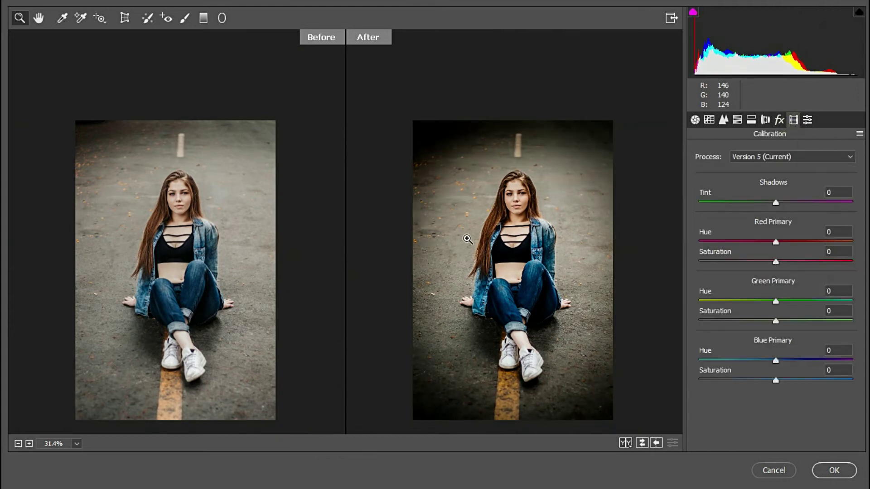
key("Return")
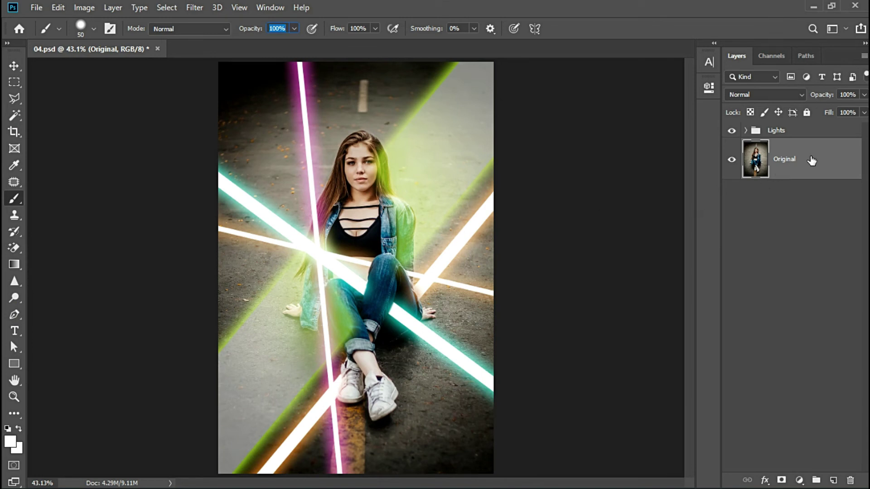
Duplicate the Original layer and apply a 0.9 px High Pass filter to the copy
key("ctrl+j")
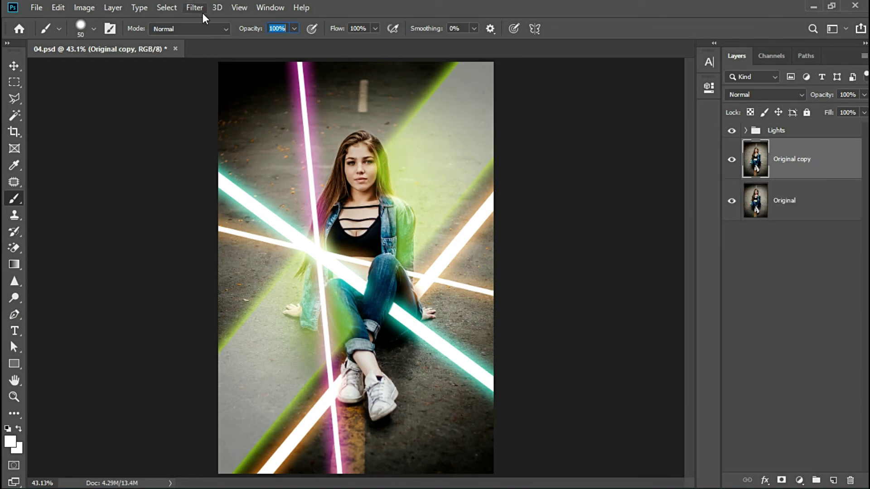
left_click(197, 11)
mouse_move(204, 248)
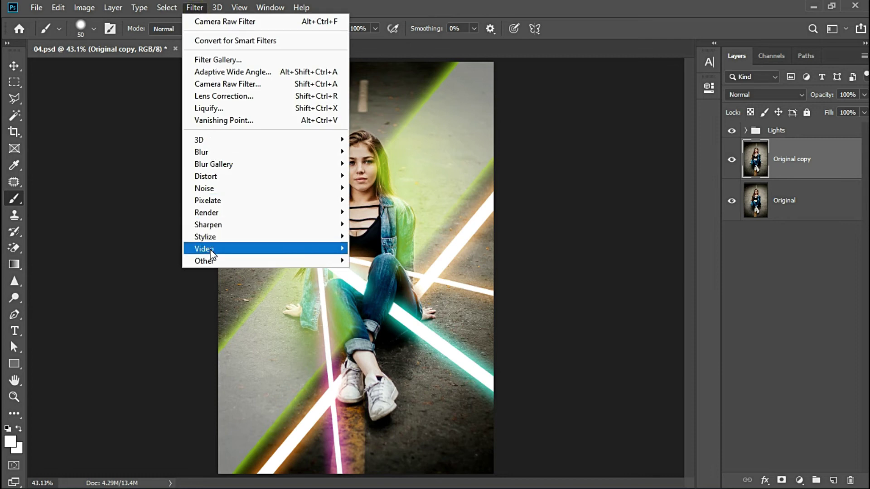
left_click(373, 270)
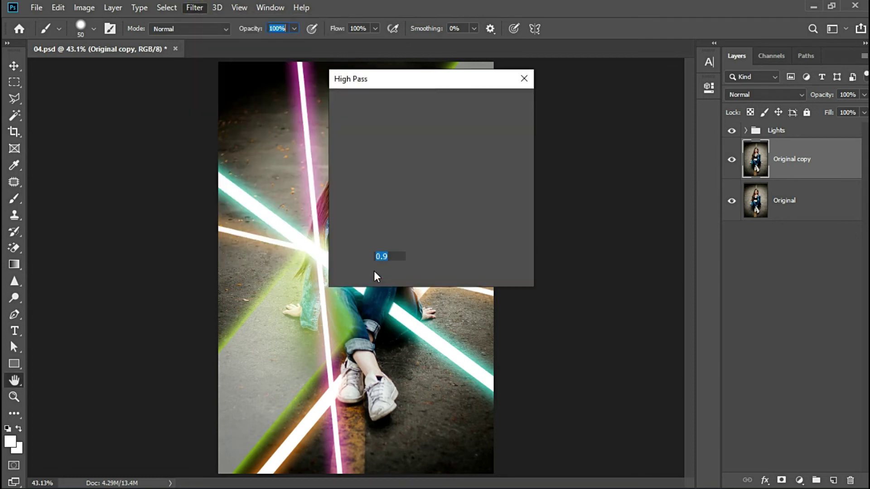
left_click_drag(413, 72, 647, 89)
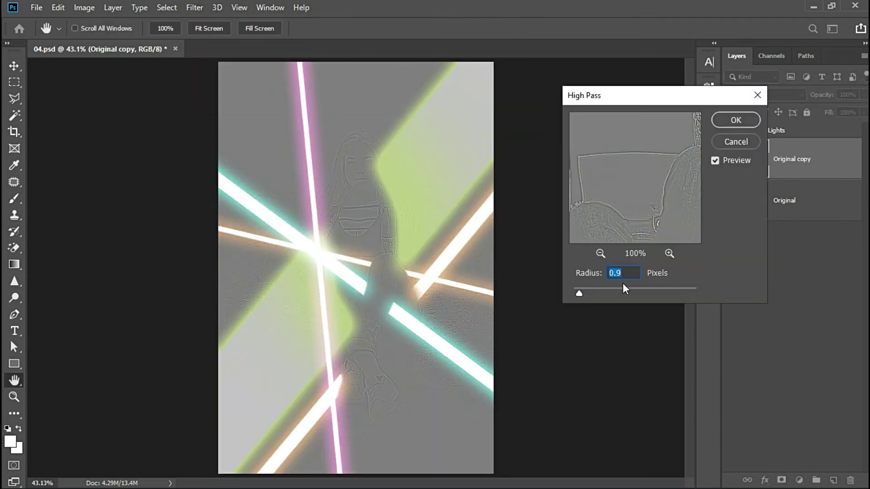
key("b")
Set the high-pass layer's blend mode to Overlay and zoom out
left_click(732, 123)
left_click(744, 94)
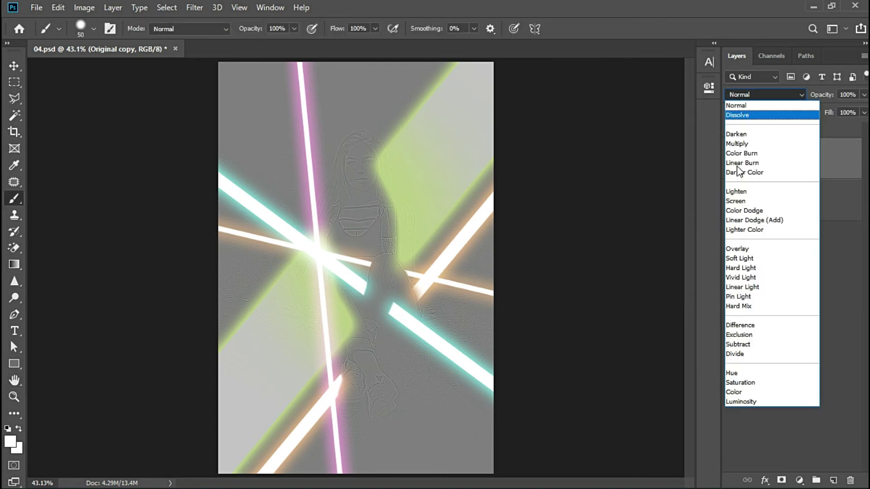
left_click(738, 249)
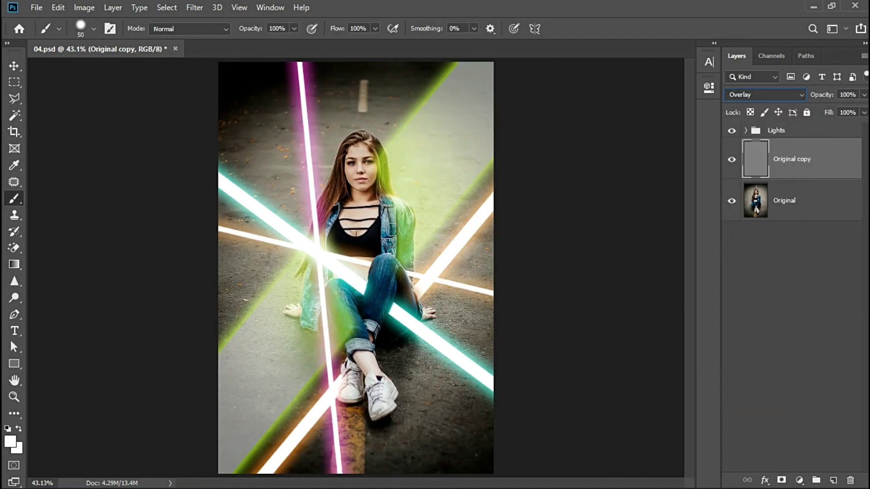
left_click(777, 241)
left_click(733, 160)
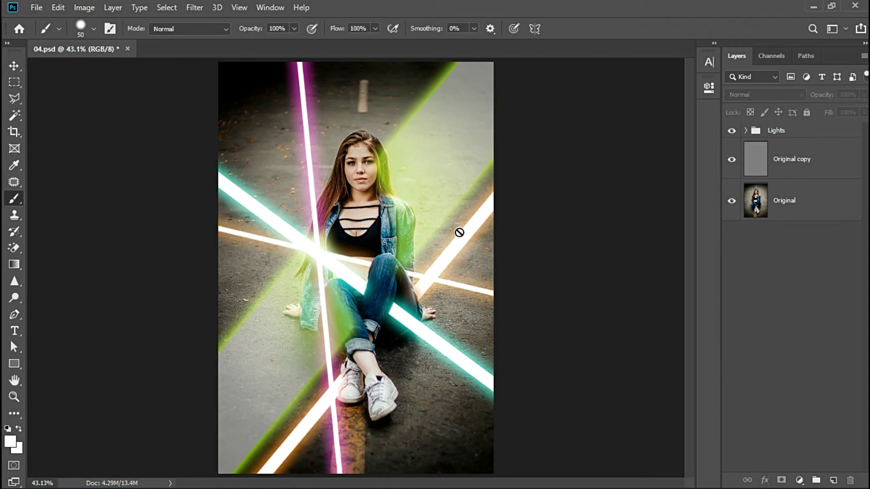
key("ctrl+minus")
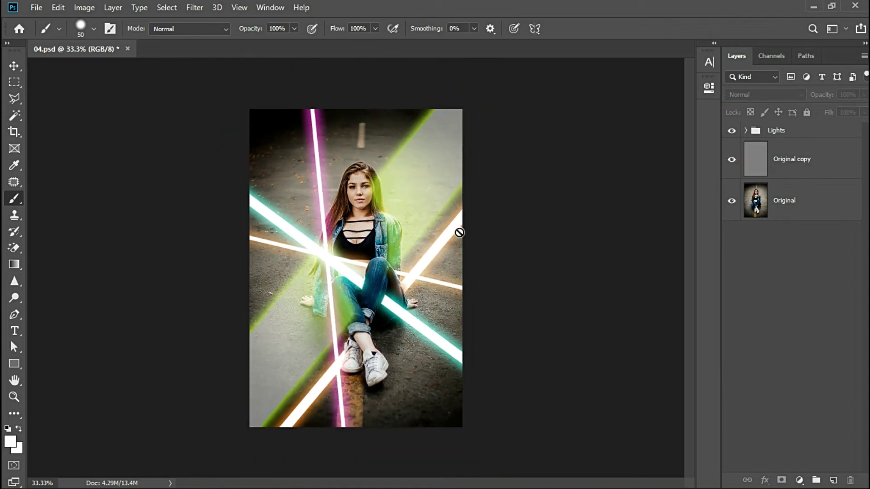
Rename the high-pass layer '01' and reselect the Original photo layer
left_click(14, 65)
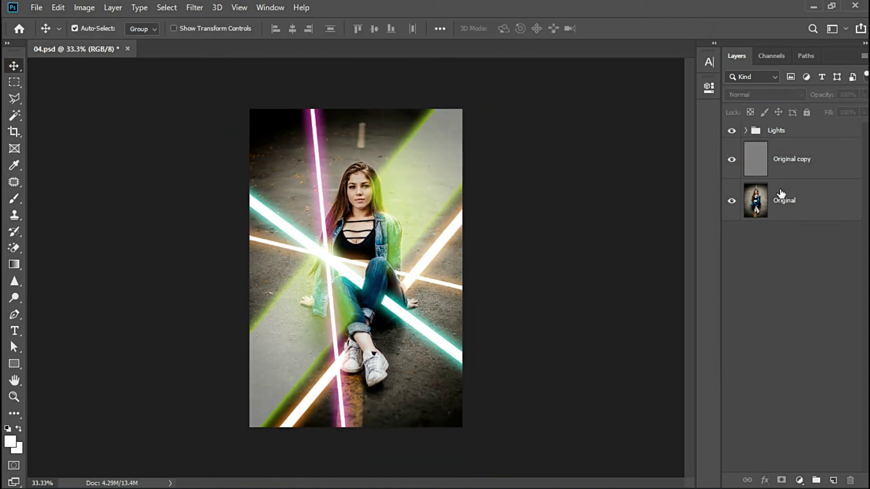
double_click(797, 159)
type("1")
key("Return")
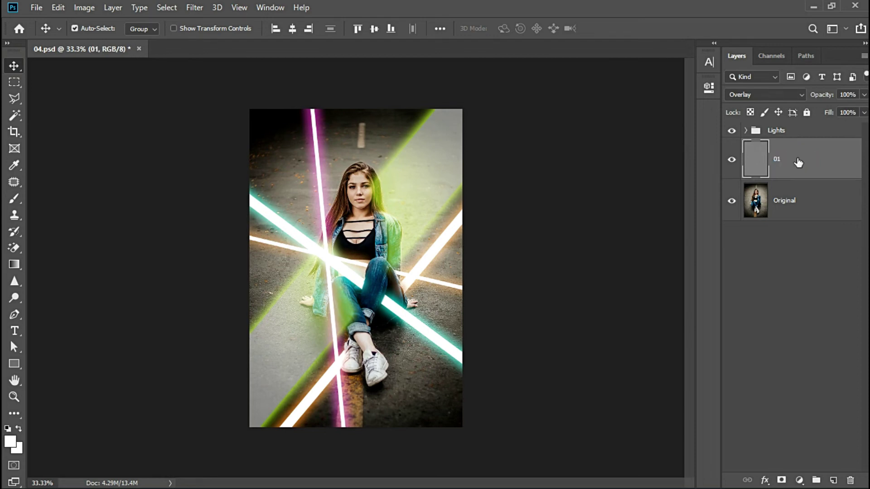
left_click(813, 204)
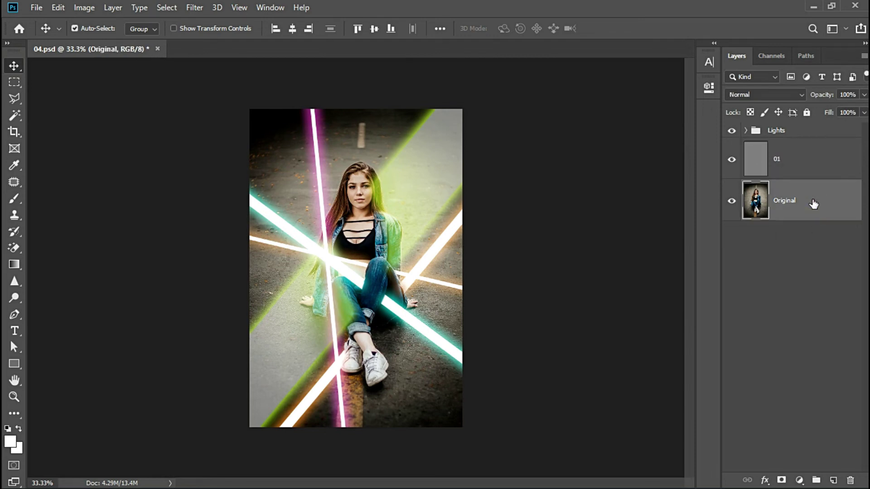
Duplicate Original, apply Motion Blur (angle 27, distance about 25) and hide it behind a black mask
key("ctrl+j")
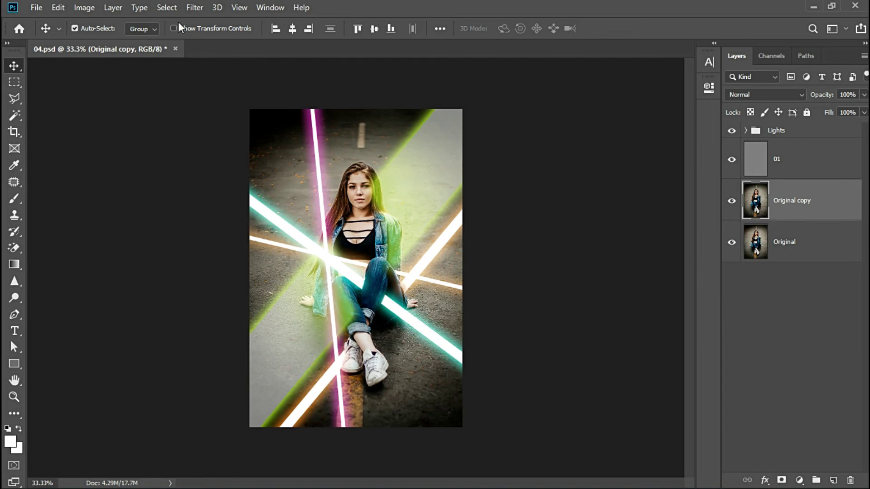
left_click(194, 7)
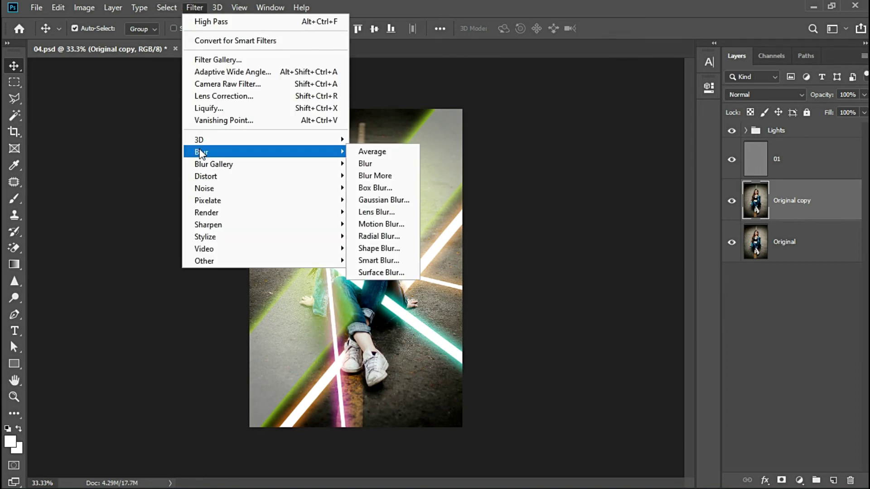
left_click(387, 224)
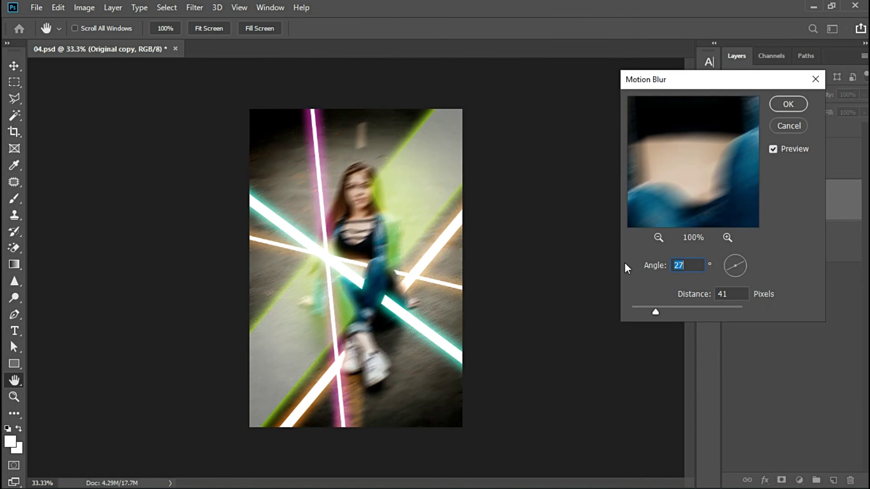
left_click(683, 309)
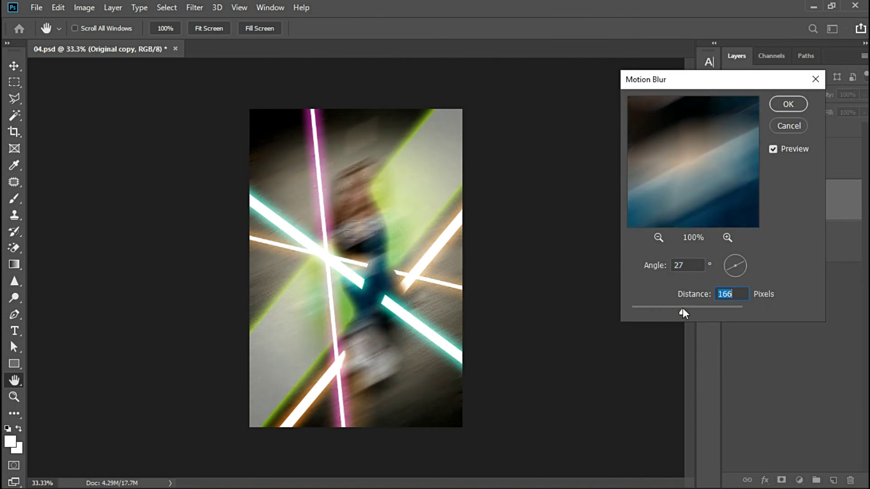
left_click(648, 311)
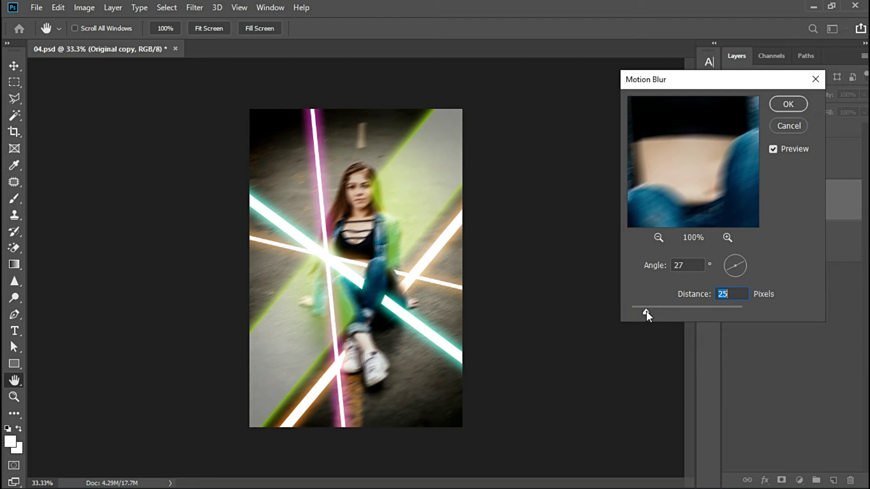
left_click_drag(646, 311, 646, 310)
left_click(795, 109)
left_click(781, 481)
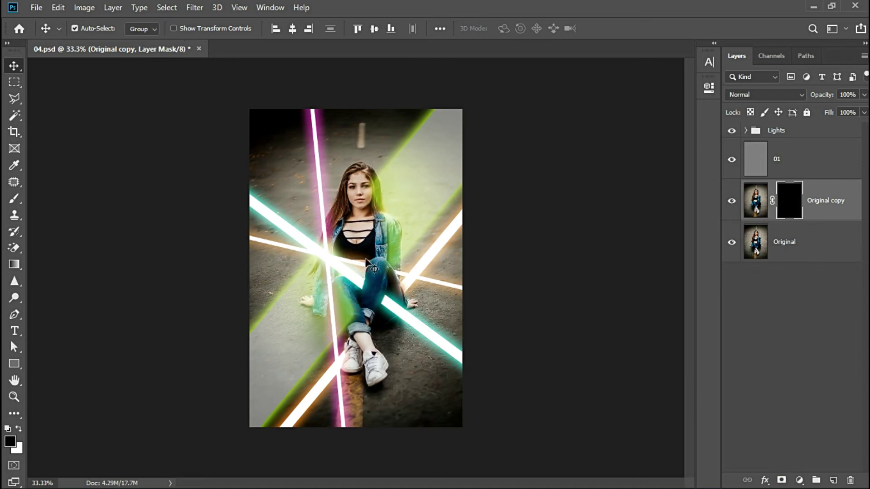
Paint white on the mask with a soft brush (700, 300, 200 px) to reveal blur at edges, hand, magenta beam and knee
key("b")
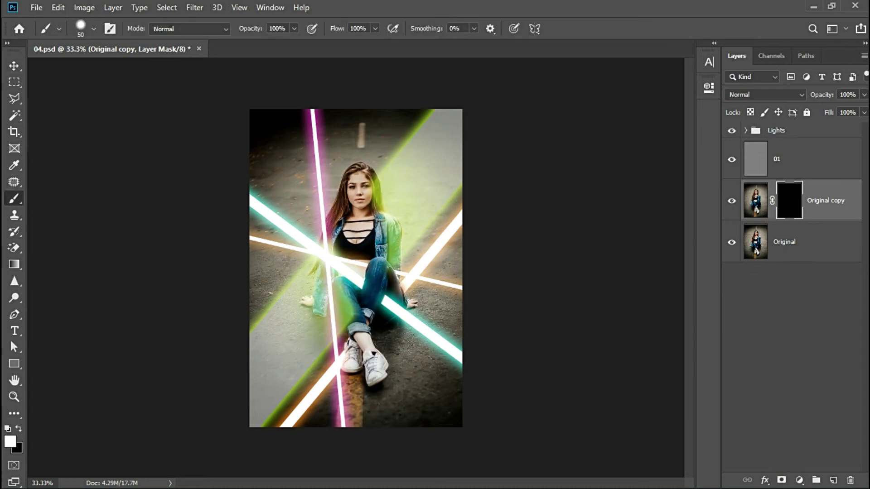
key("bracketright")
key("bracketright")
key("bracketright")
left_click(398, 126)
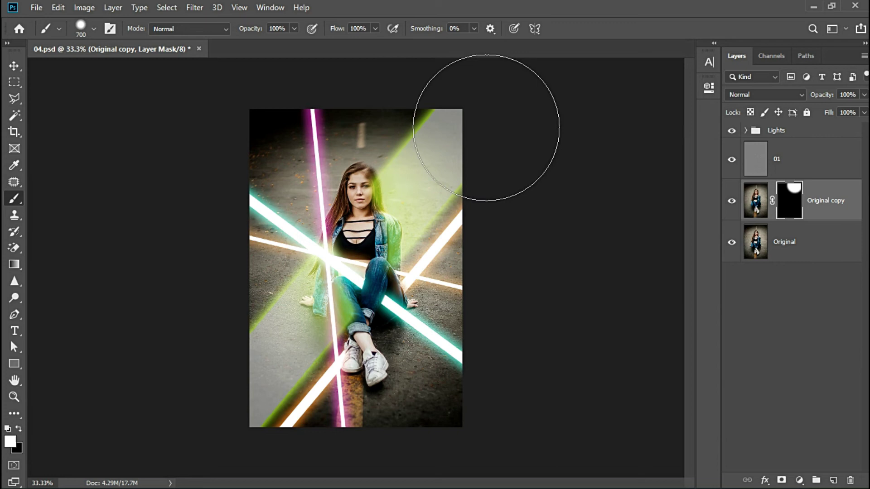
mouse_move(252, 330)
left_mouse_down()
mouse_move(292, 311)
mouse_move(301, 292)
left_mouse_up()
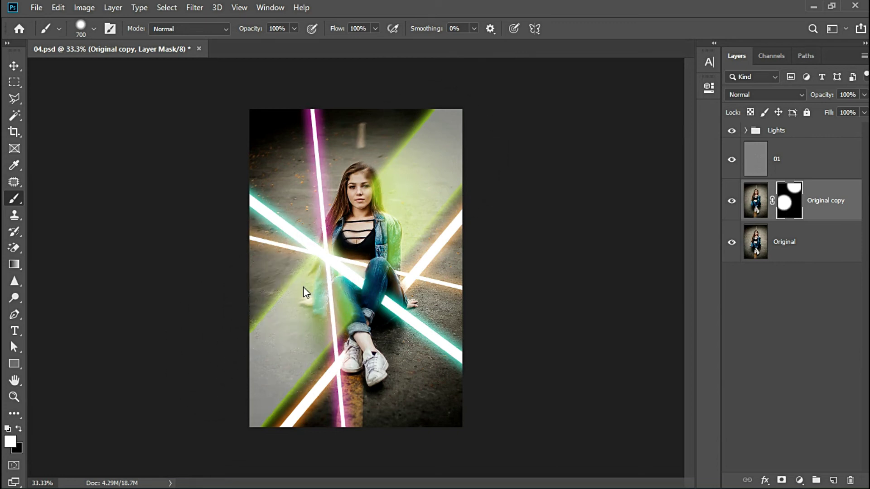
key("bracketleft")
key("bracketleft")
key("bracketleft")
key("bracketleft")
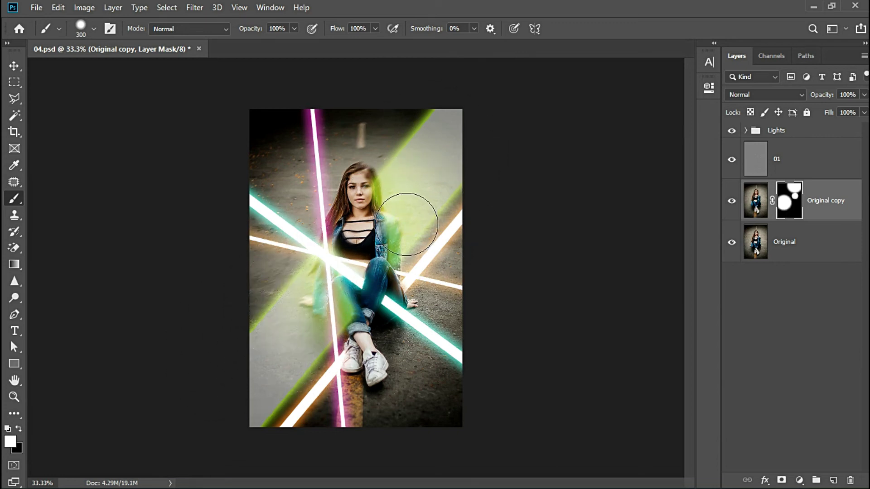
left_click_drag(308, 113, 338, 389)
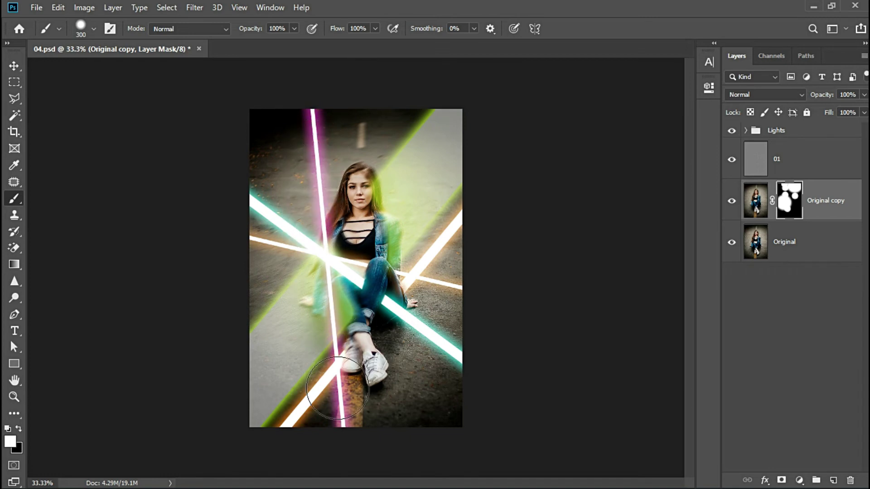
left_click_drag(392, 297, 399, 302)
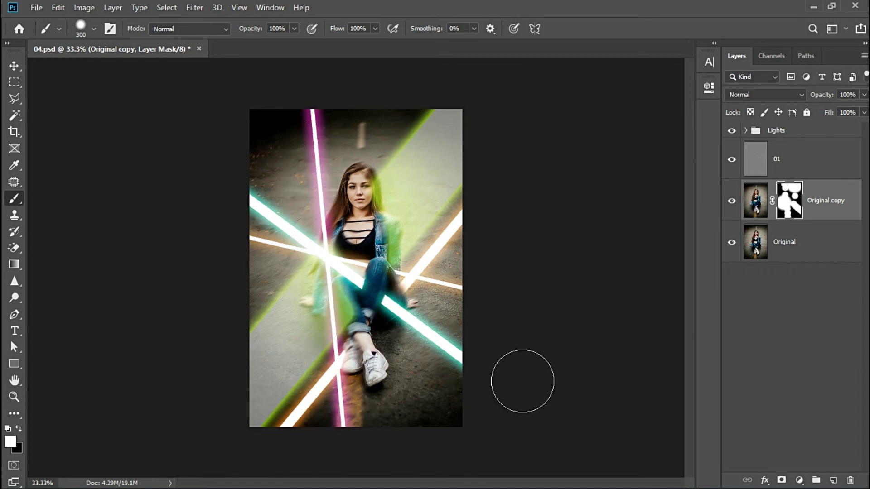
key("bracketleft")
key("bracketleft")
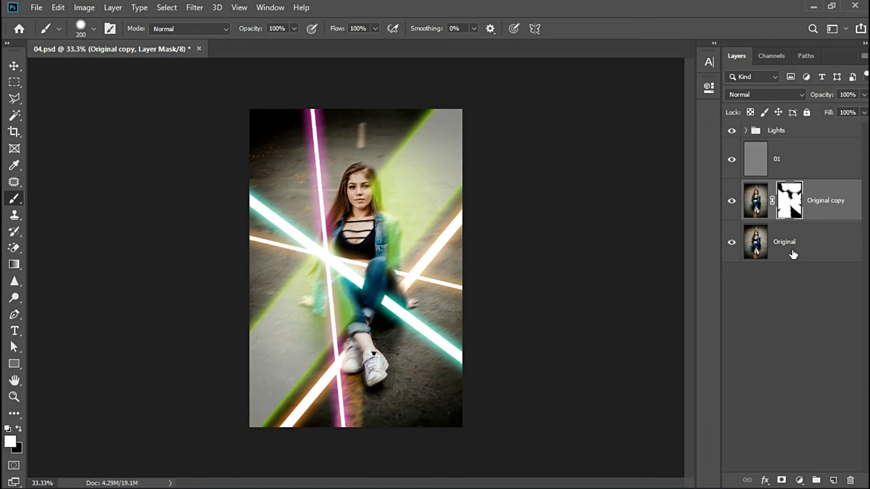
Toggle the blurred copy's mask and visibility on and off to compare the effect
left_click(790, 209, "shift")
left_click(790, 209, "shift")
left_click(790, 210, "shift")
left_click(736, 204)
left_click(736, 204)
left_click(736, 203)
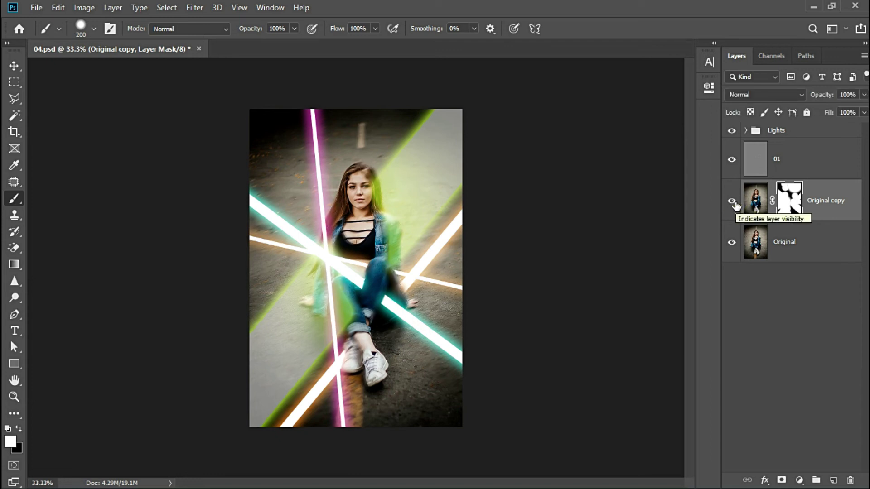
Duplicate the Original layer and rename the copy 01
left_click(758, 239)
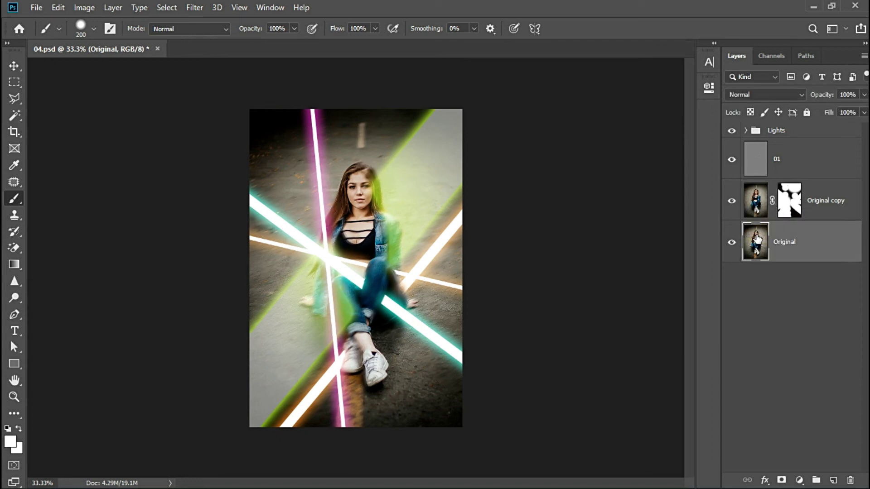
key("ctrl+j")
double_click(793, 242)
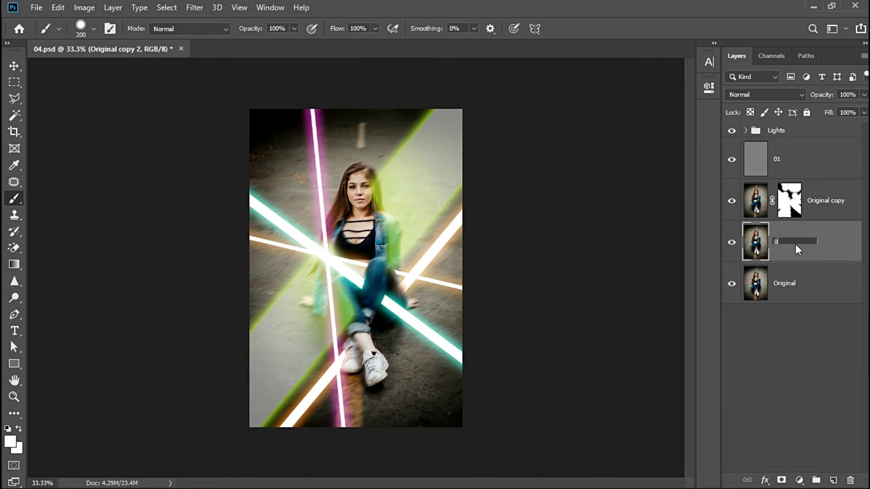
type("01")
key("Return")
Zoom in and sharpen the girl's face and clothing with the Sharpen Tool at 53%, then pick the Dodge Tool
key("z")
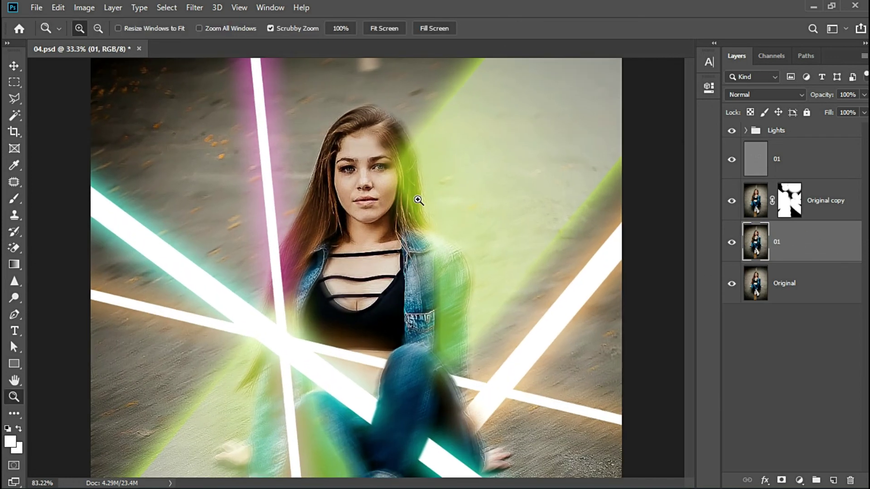
left_click_drag(235, 309, 270, 309)
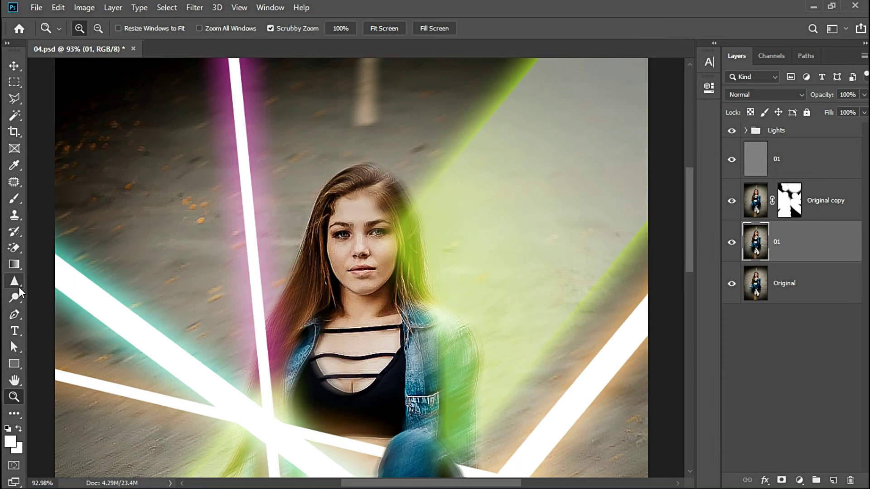
left_click_drag(18, 287, 43, 292)
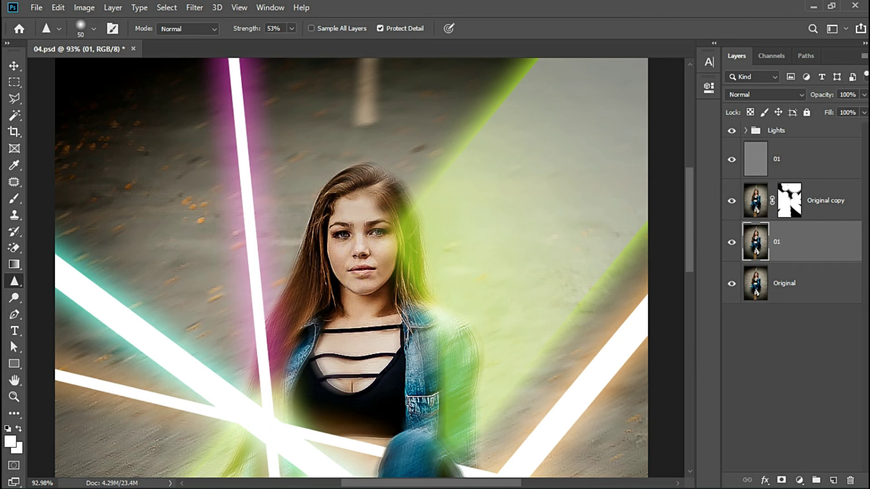
left_click_drag(380, 328, 395, 223)
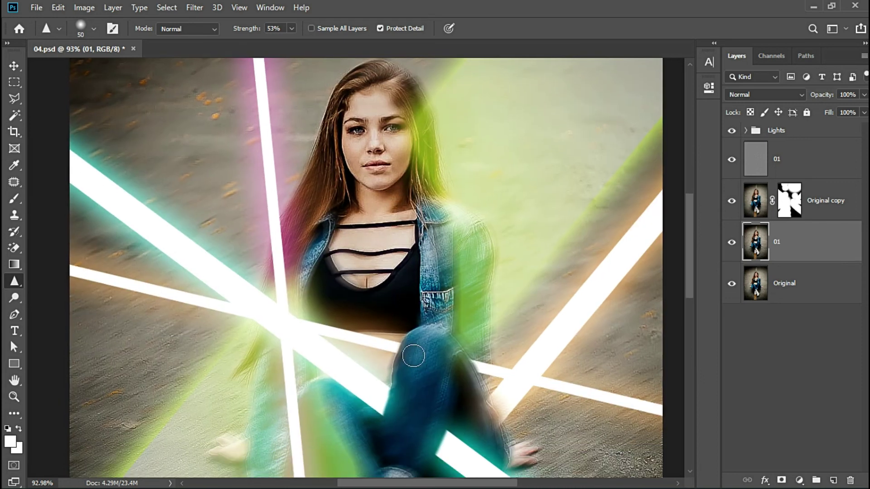
left_click_drag(432, 186, 434, 255)
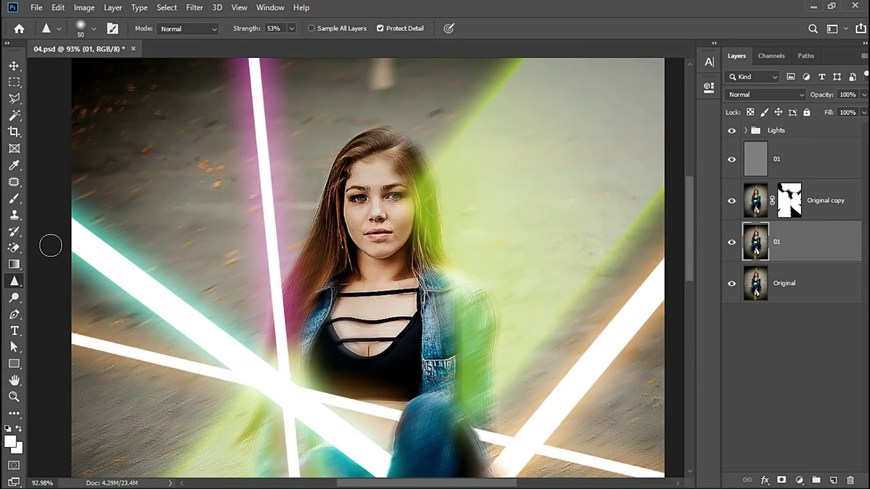
left_click(15, 295)
left_click(47, 301)
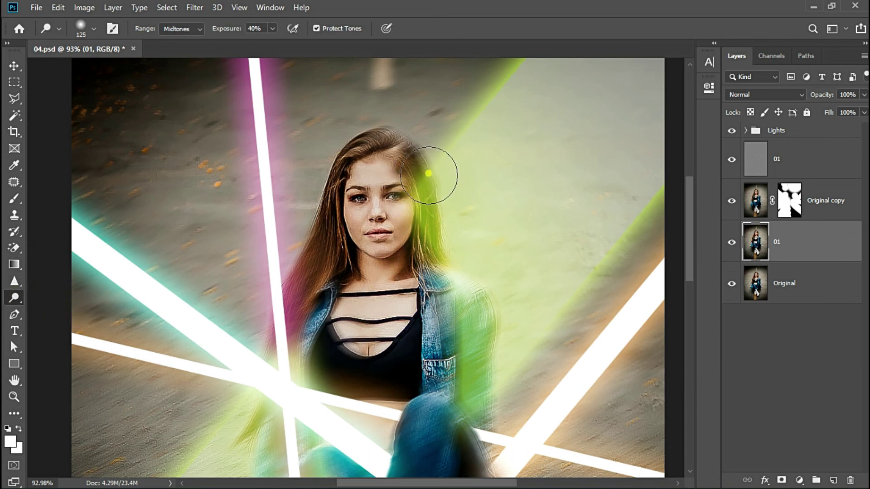
Dodge the face, hair and knee denim on layer 01 with a Midtones 40% brush
key("bracketright")
key("bracketright")
mouse_move(422, 202)
left_mouse_down()
mouse_move(424, 191)
mouse_move(443, 188)
mouse_move(431, 194)
mouse_move(409, 155)
left_mouse_up()
key("bracketright")
key("bracketright")
key("bracketright")
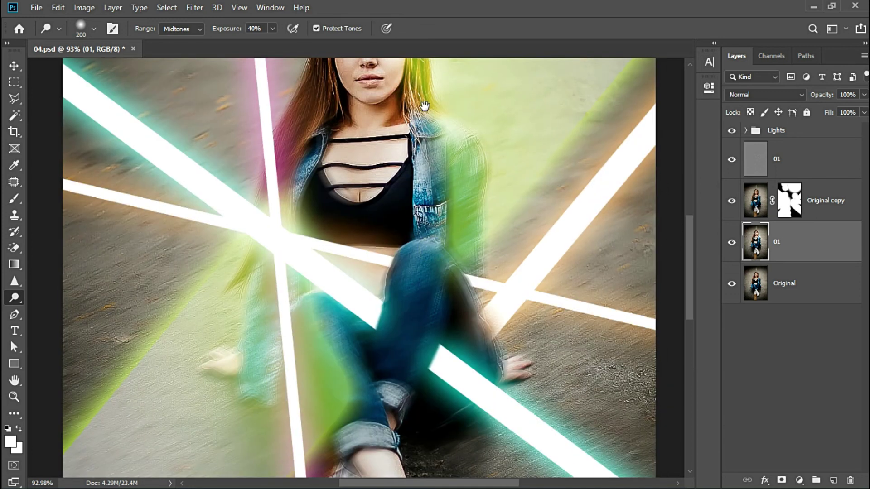
scroll(385, 254, "down", 4)
scroll(395, 279, "down", 1)
left_click_drag(395, 279, 379, 262)
Lighten the jeans on the Original copy layer with the Dodge brush
left_click(824, 204)
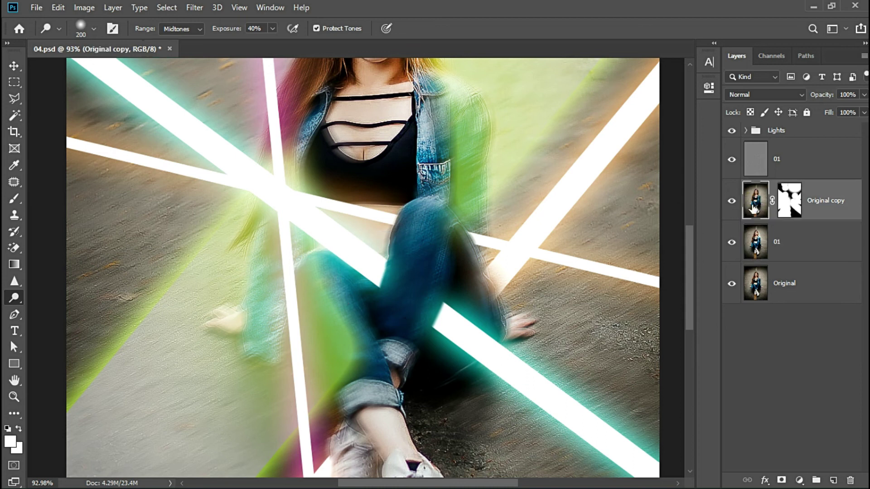
mouse_move(425, 327)
left_mouse_down()
mouse_move(346, 310)
mouse_move(376, 277)
left_mouse_up()
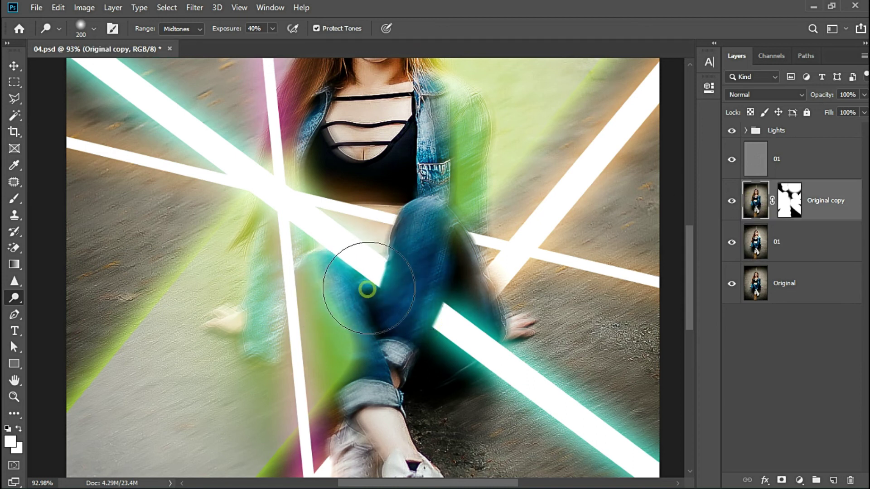
left_click_drag(539, 376, 431, 299)
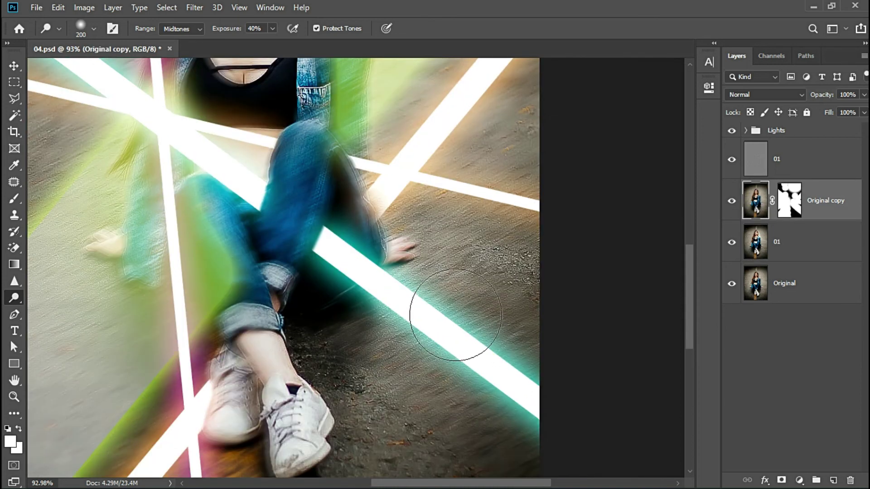
key("bracketleft")
key("bracketleft")
key("bracketleft")
key("bracketright")
key("bracketright")
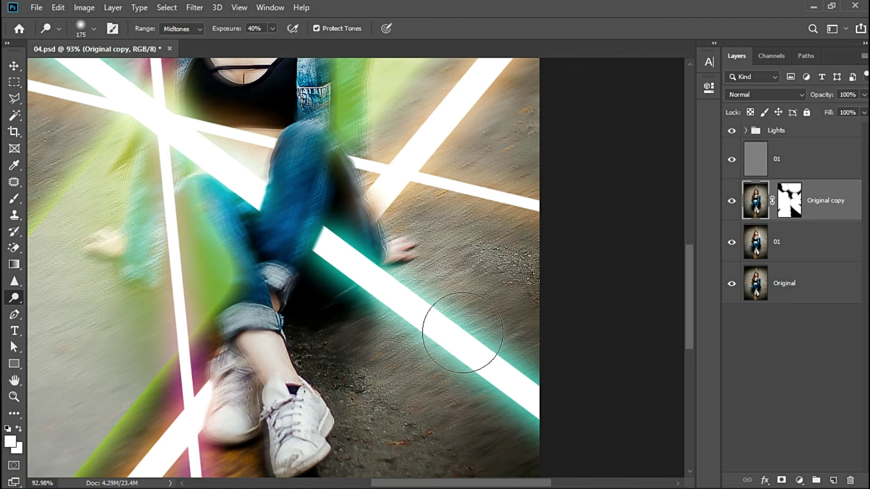
Dodge the hair and road beside her, then fit the whole image in the window
key("ctrl+minus")
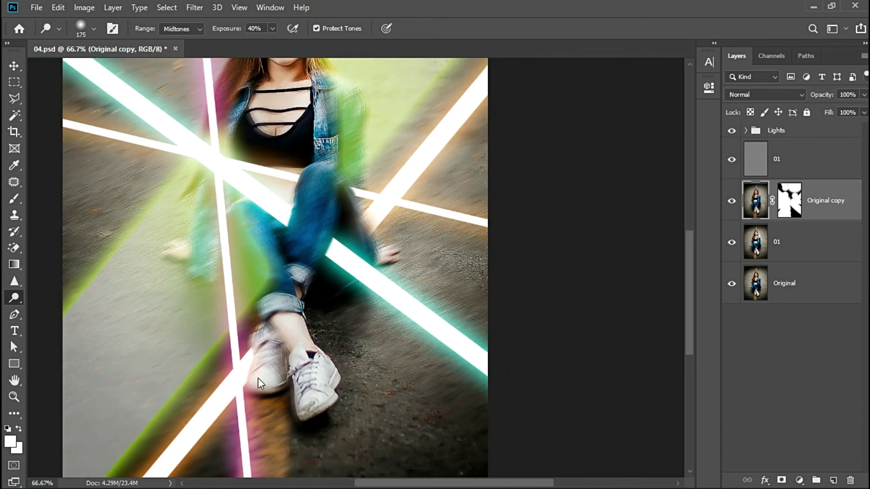
left_click_drag(227, 254, 325, 345)
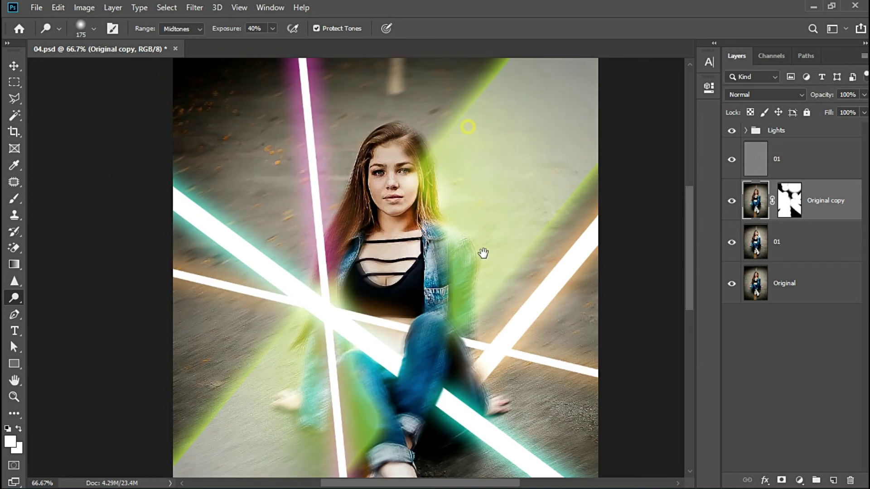
mouse_move(455, 209)
left_mouse_down()
mouse_move(472, 291)
mouse_move(450, 212)
left_mouse_up()
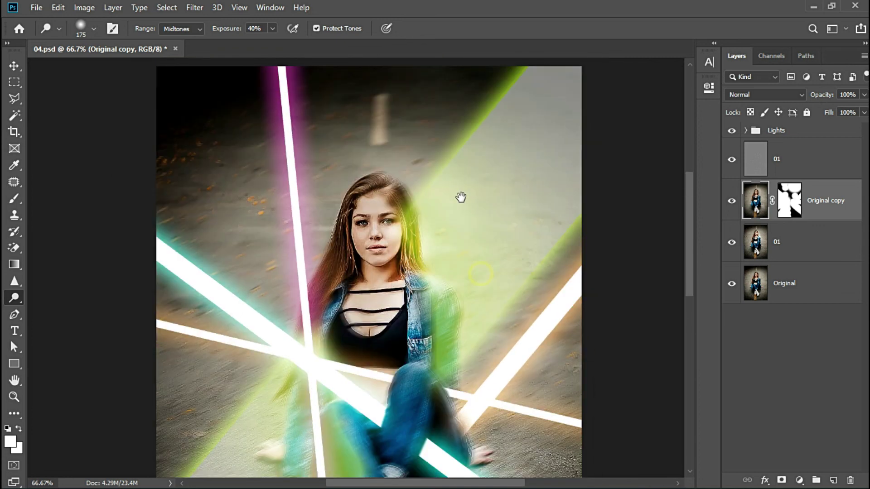
left_click_drag(445, 262, 504, 238)
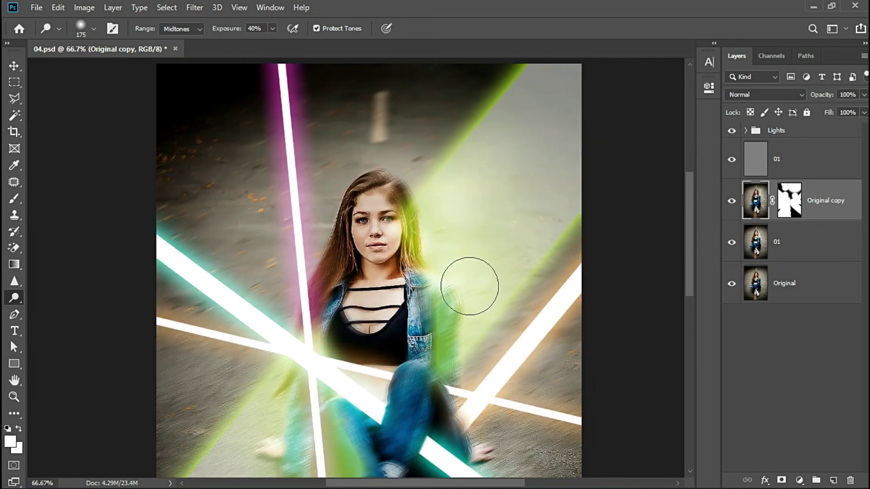
key("ctrl+minus")
mouse_move(321, 321)
left_mouse_down()
mouse_move(331, 268)
mouse_move(362, 287)
left_mouse_up()
key("bracketright")
key("bracketright")
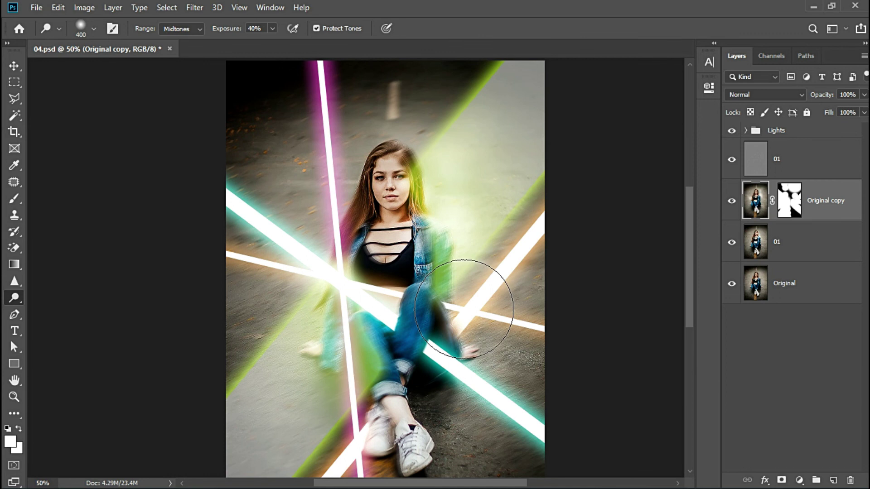
left_click_drag(306, 317, 345, 214)
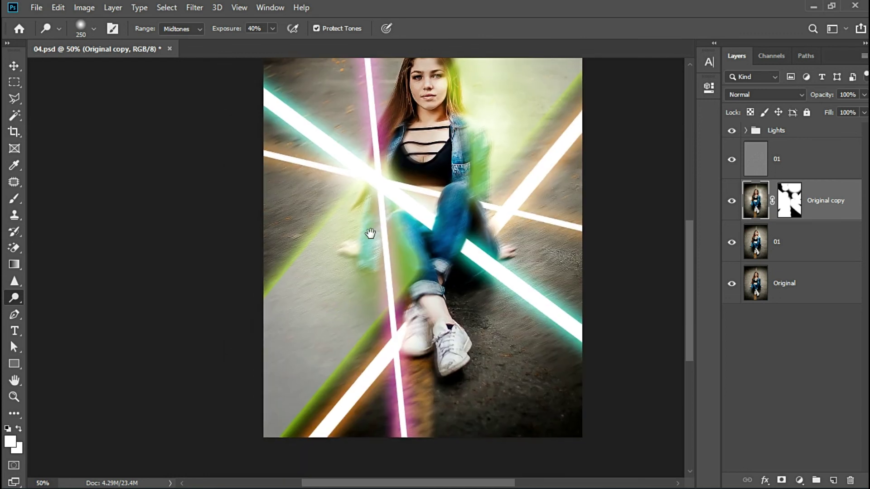
left_click_drag(370, 370, 390, 388)
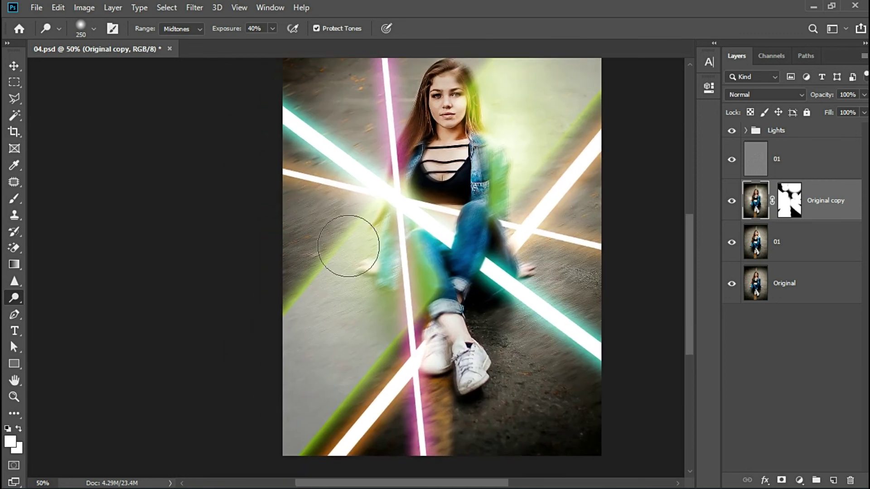
left_click_drag(393, 337, 359, 375)
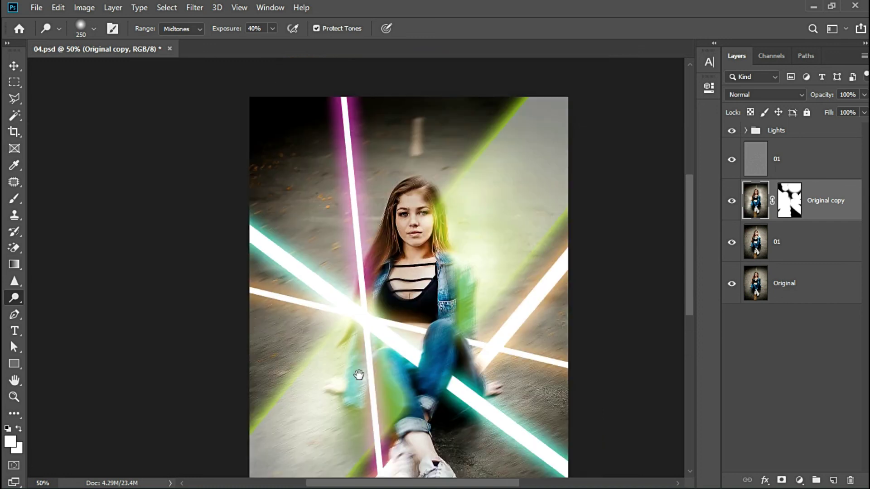
key("ctrl+0")
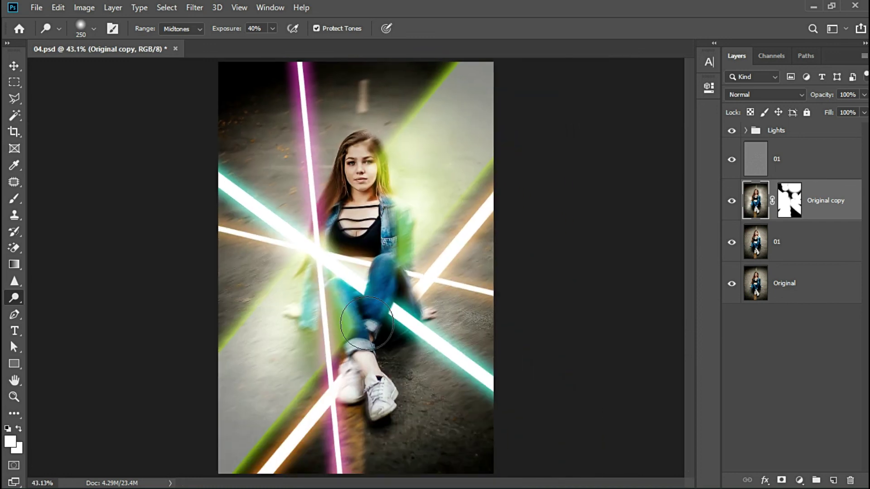
key("ctrl+minus")
Group layers 01 through Lights into a group named Edit
left_click(16, 66)
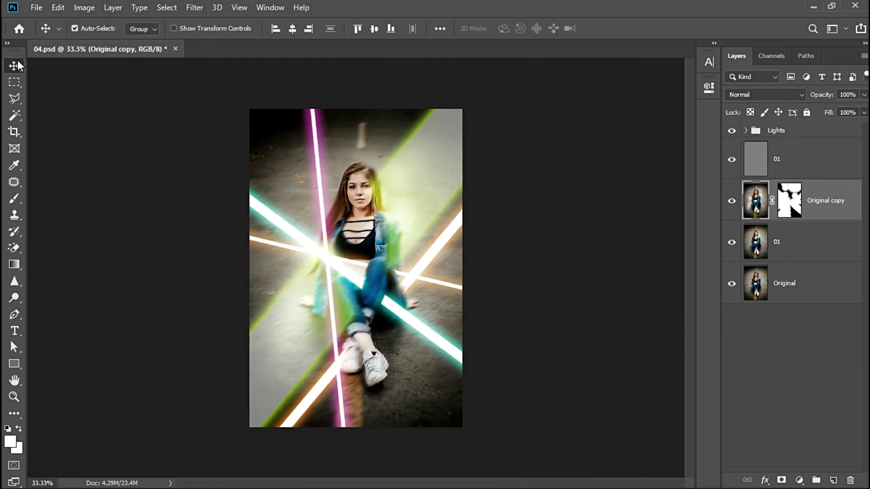
left_click(815, 250)
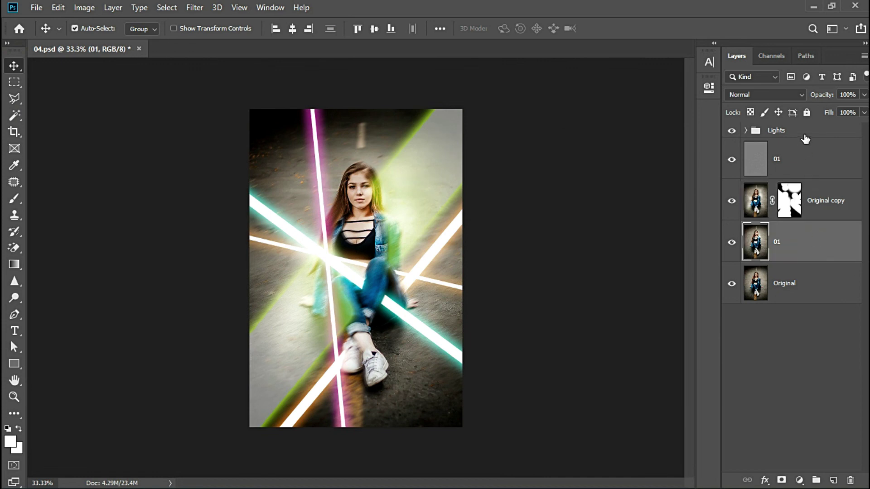
left_click(805, 135)
key("ctrl+g")
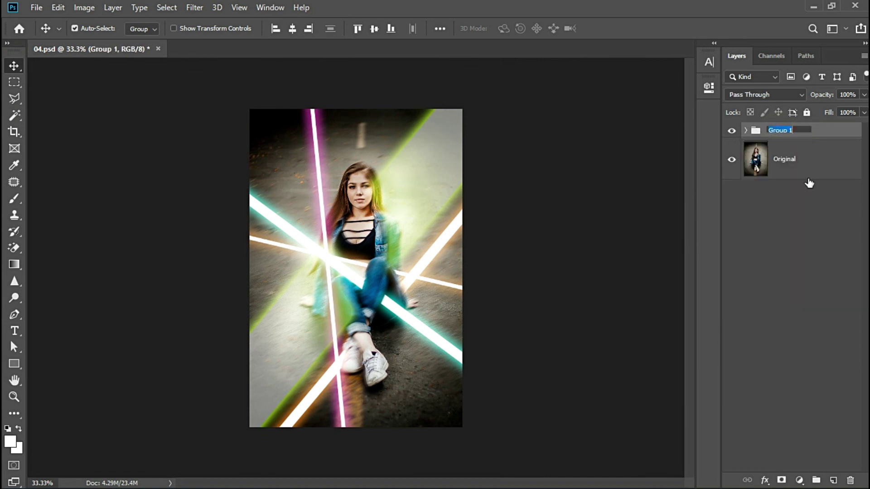
type("Edit")
key("Return")
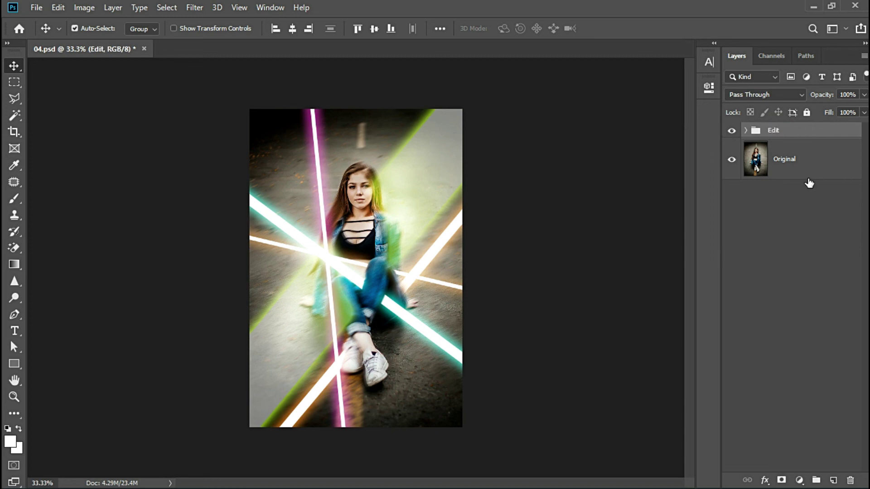
Toggle the Edit group's visibility to compare before and after, then save the document
left_click(732, 132)
scroll(734, 134, "up", 1)
left_click(732, 131)
left_click(732, 131)
left_click(732, 132)
left_click(732, 131)
left_click(732, 131)
left_click(762, 222)
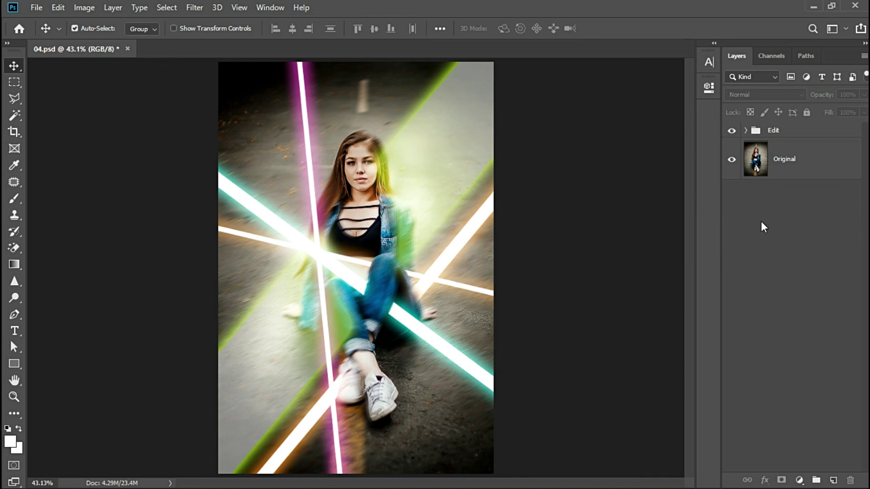
key("ctrl+s")
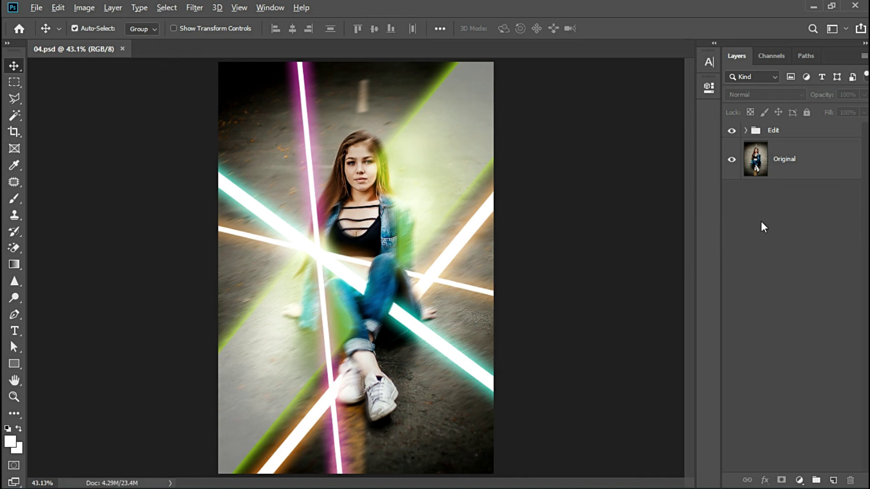